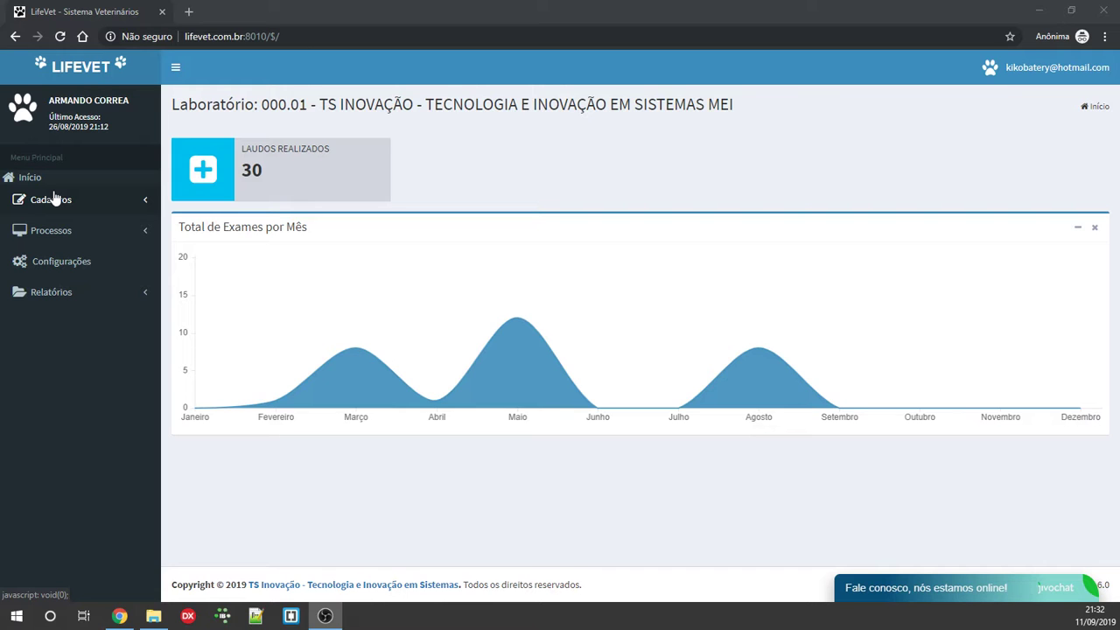
# Step: Open the registered species listing, followed by the breeds listing, to review their entries
pyautogui.click(61, 203)
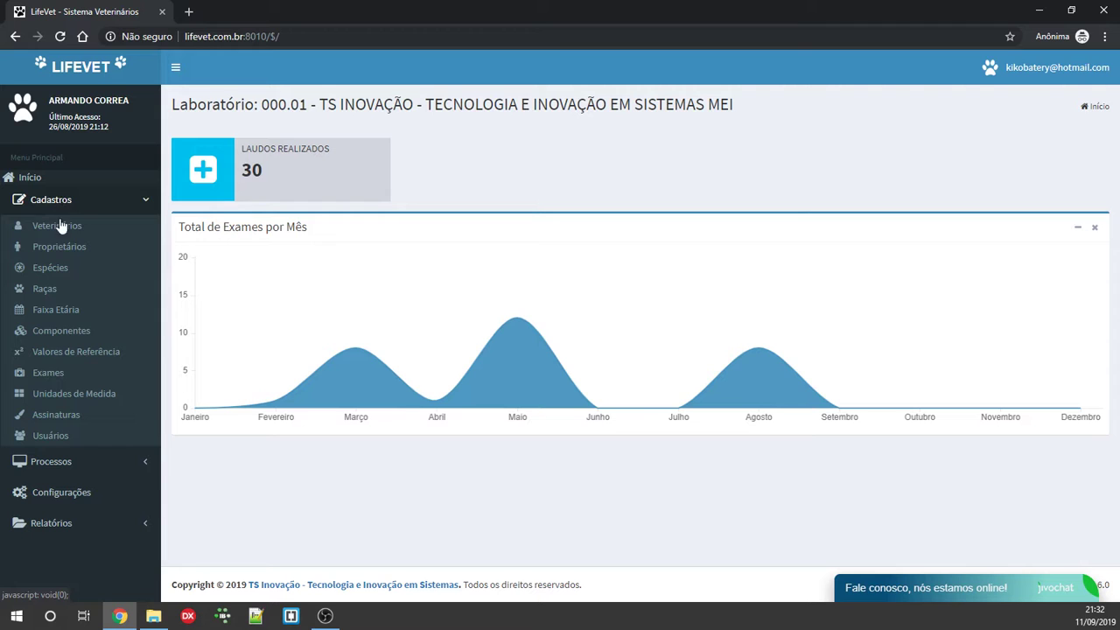
pyautogui.click(50, 269)
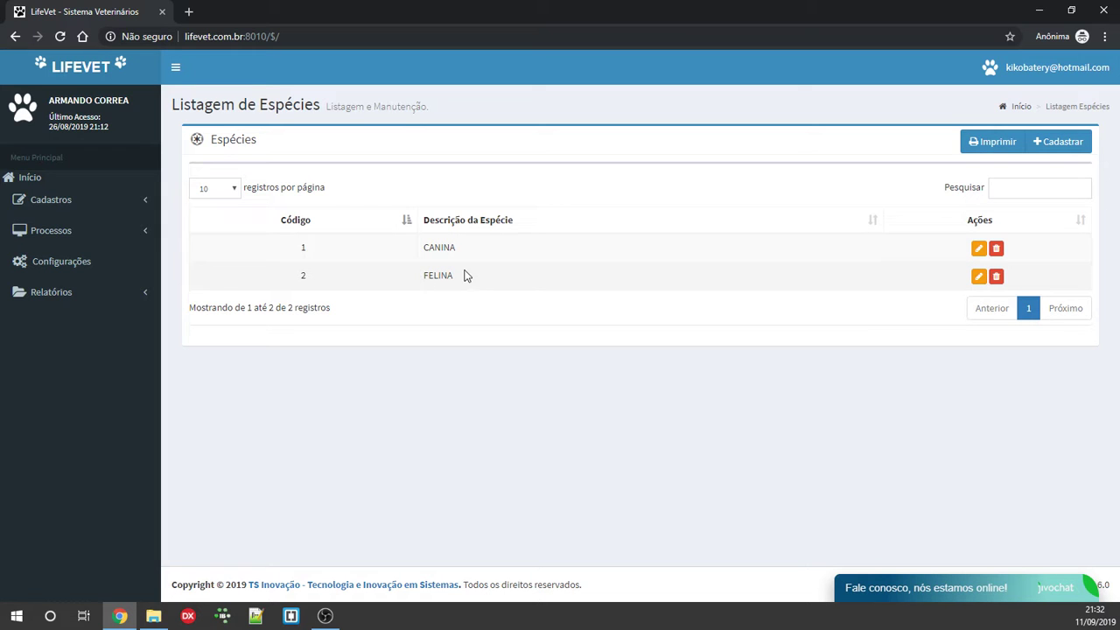
pyautogui.click(69, 210)
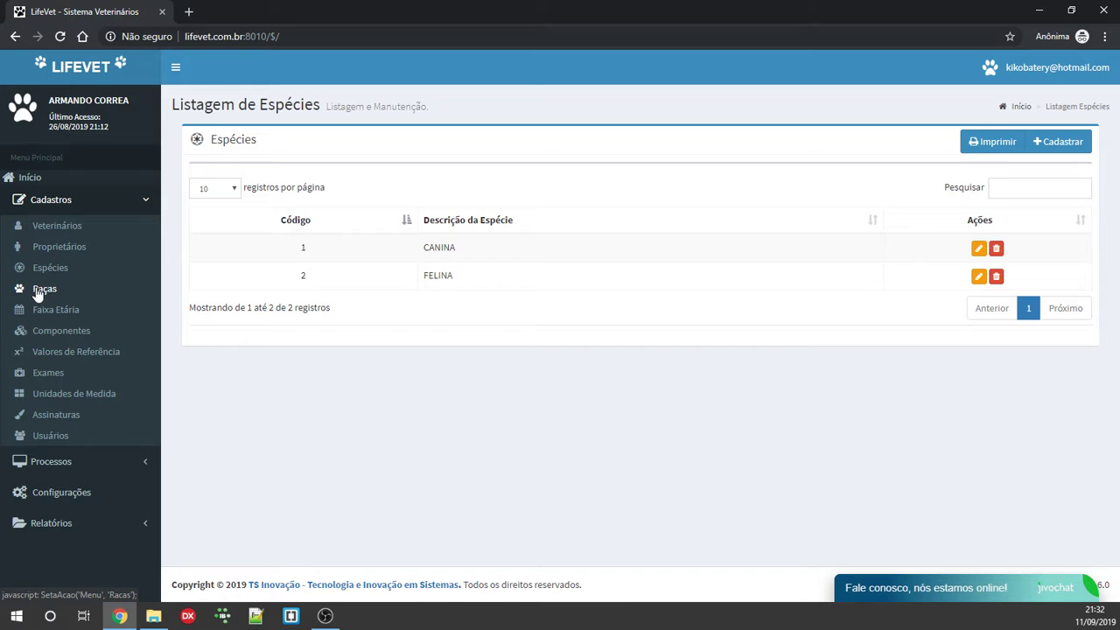
pyautogui.click(44, 290)
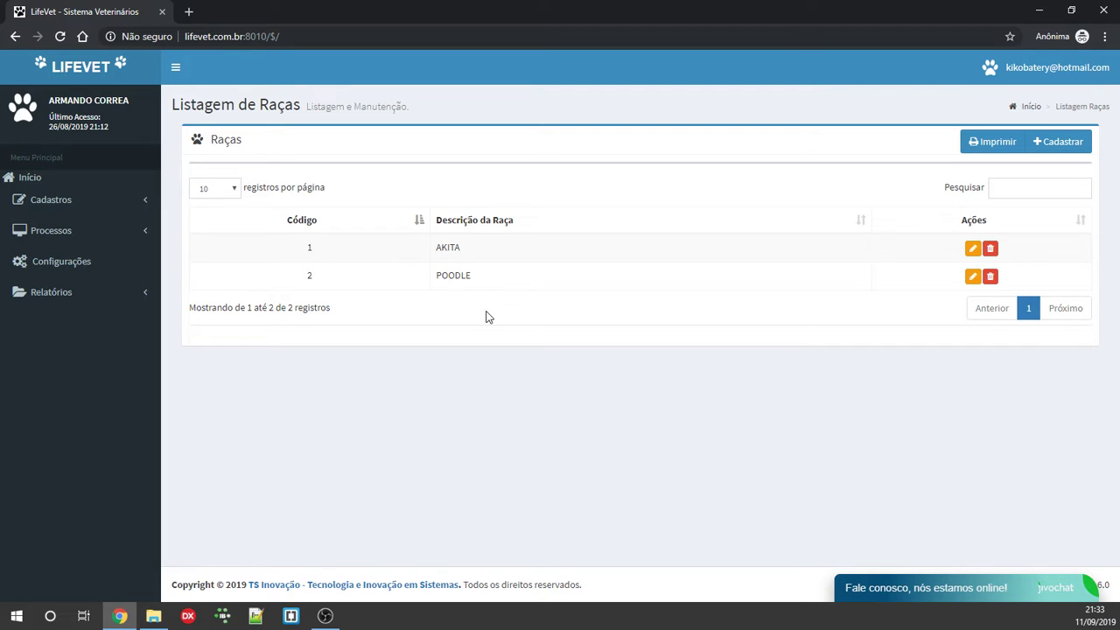
# Step: Review the FILHOTE age range record's details from the age range listing and close it without saving
pyautogui.click(92, 203)
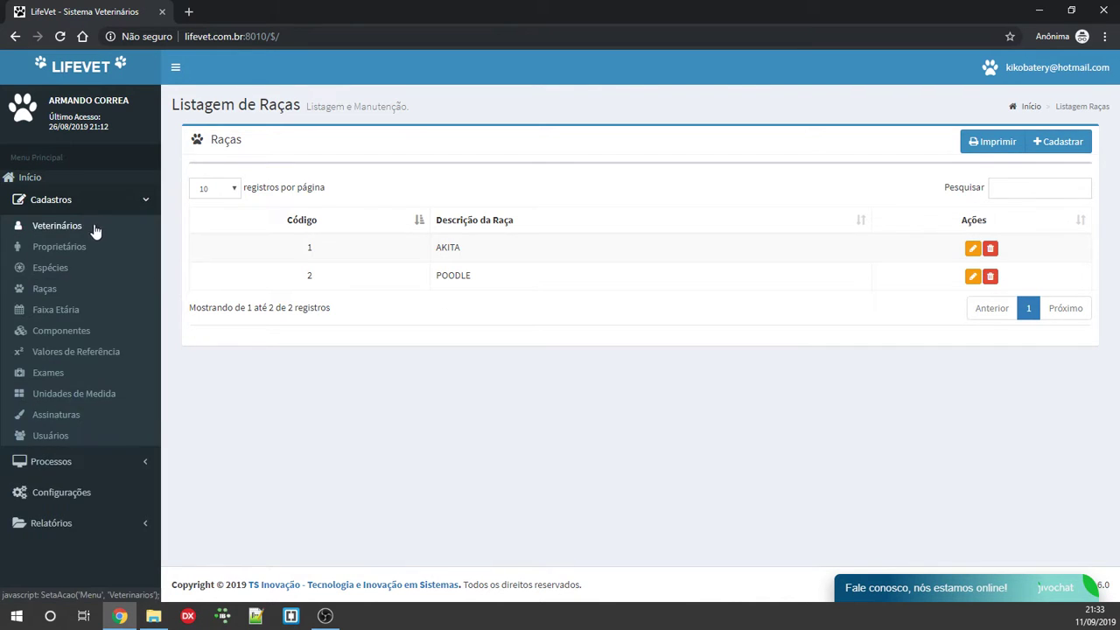
pyautogui.click(38, 314)
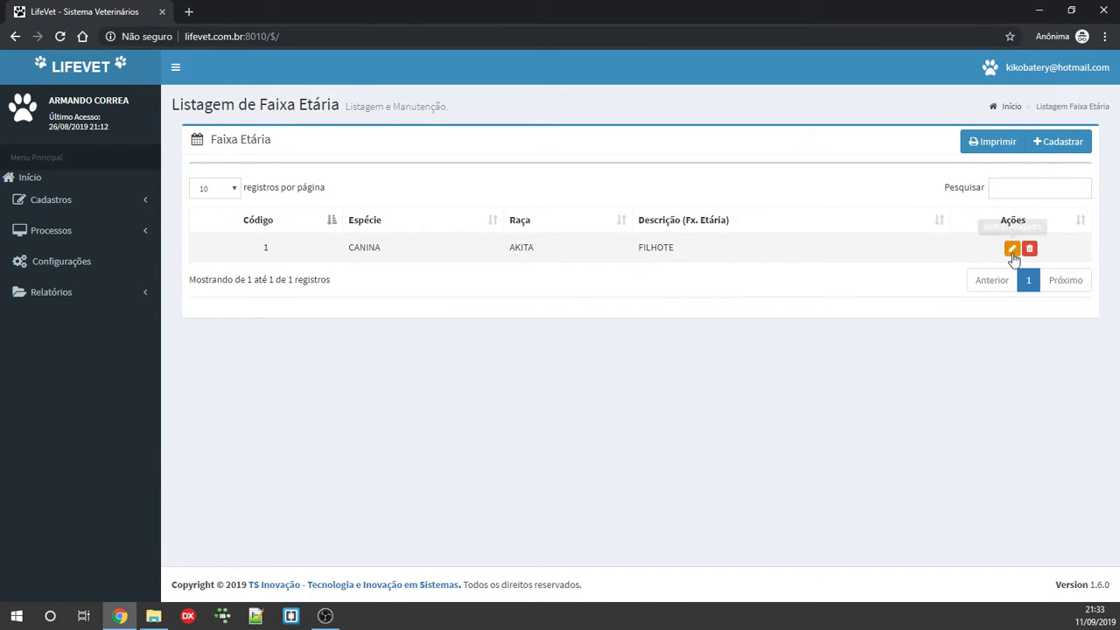
pyautogui.click(1011, 249)
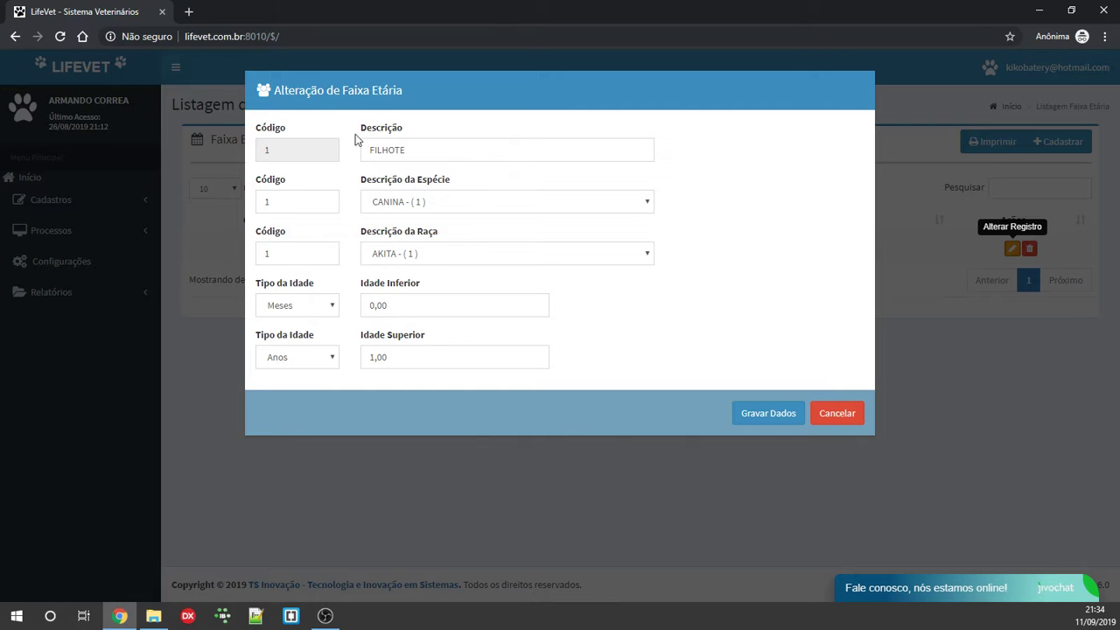
pyautogui.click(852, 414)
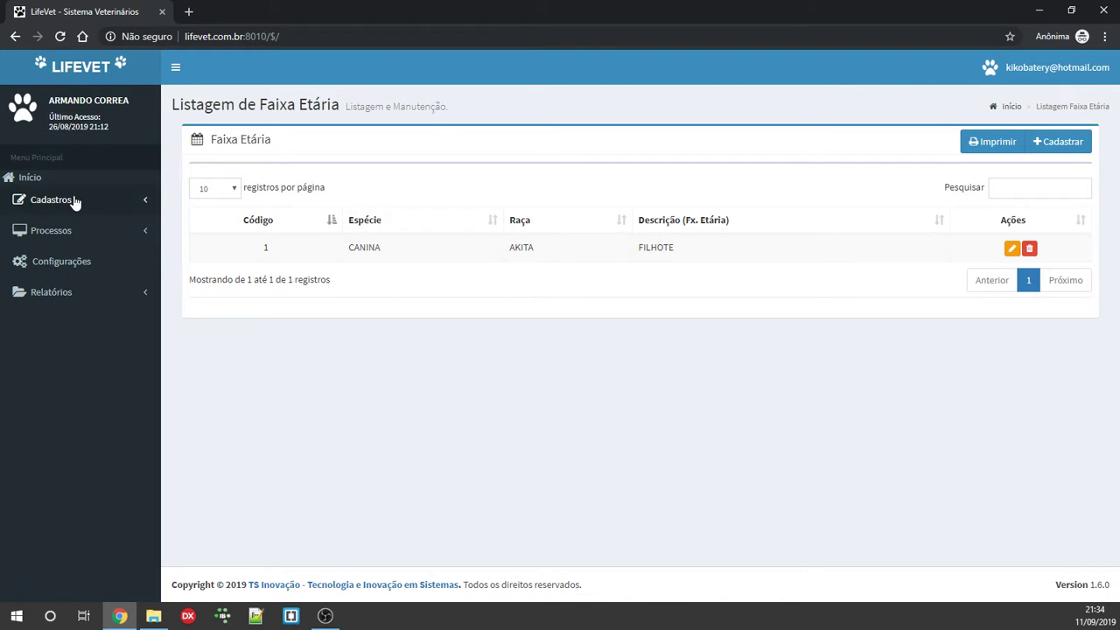
# Step: Examine the Hemácias and hemoglobina records in the components listing, including their formula fields, closing each without saving
pyautogui.click(75, 202)
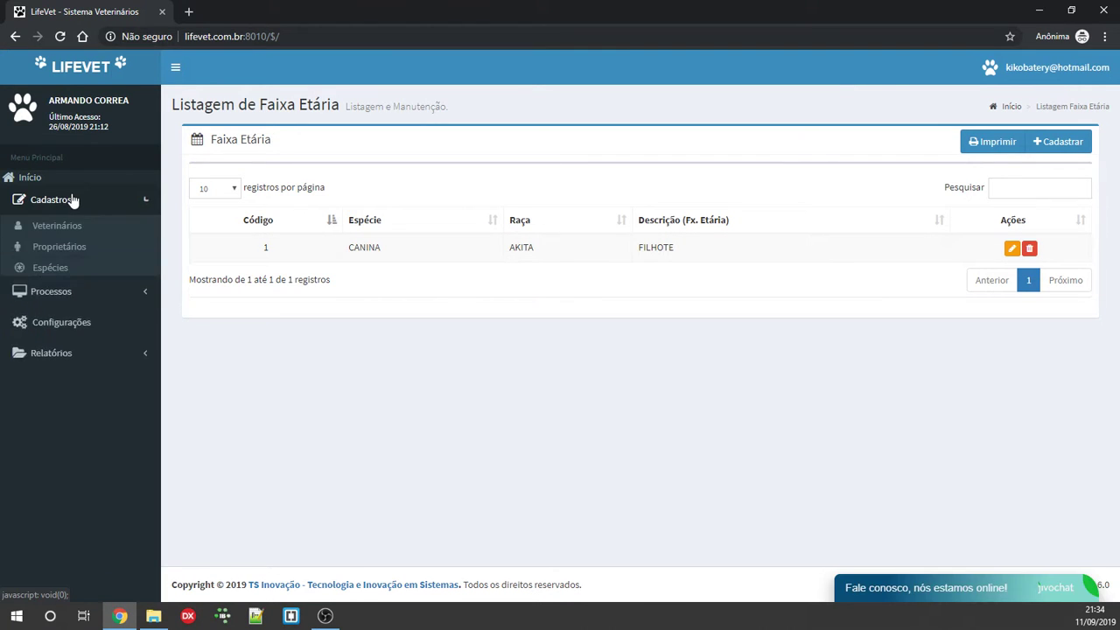
pyautogui.click(69, 331)
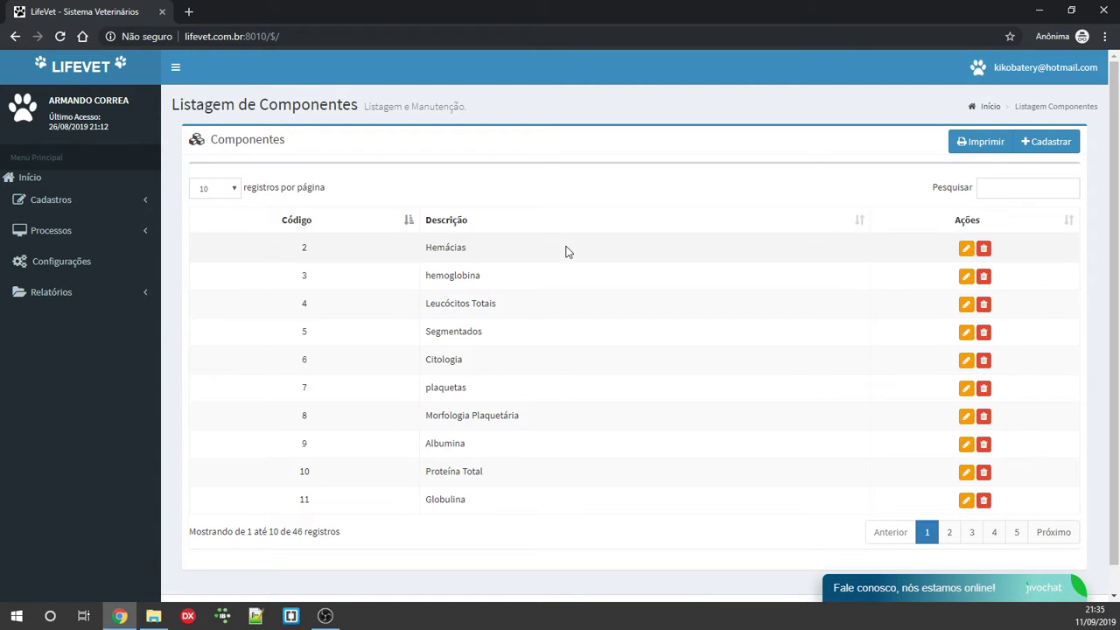
pyautogui.click(965, 250)
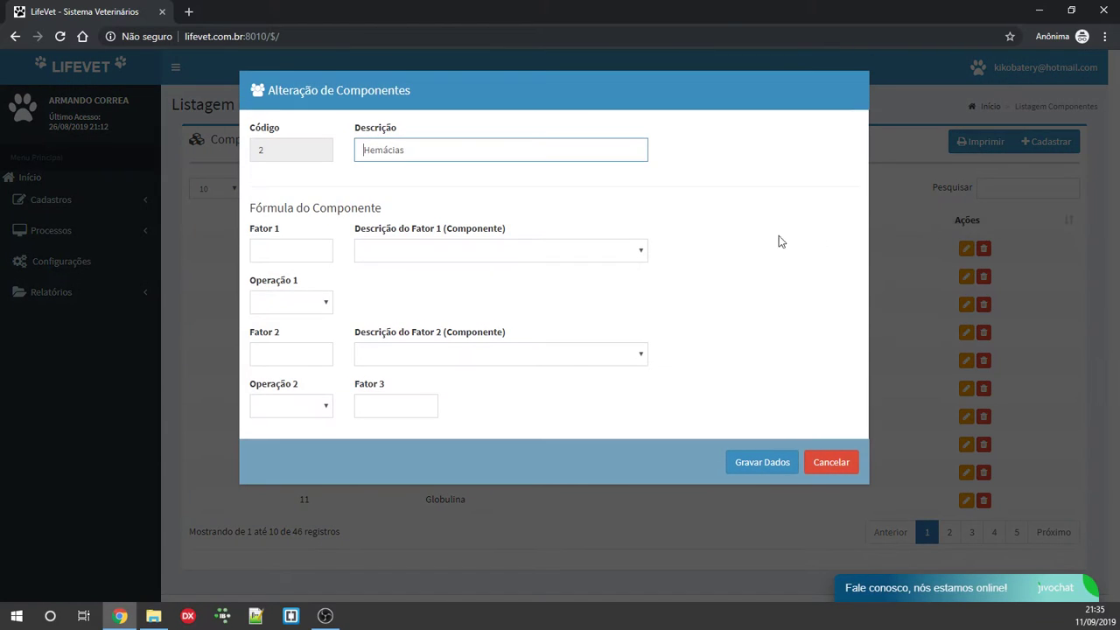
pyautogui.click(832, 461)
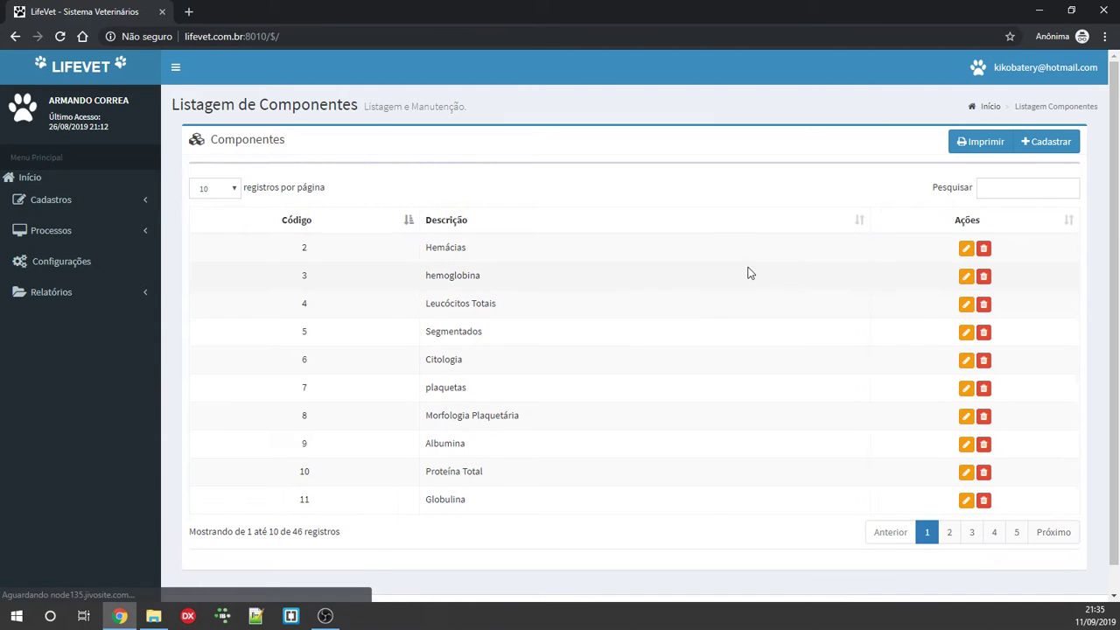
pyautogui.click(965, 277)
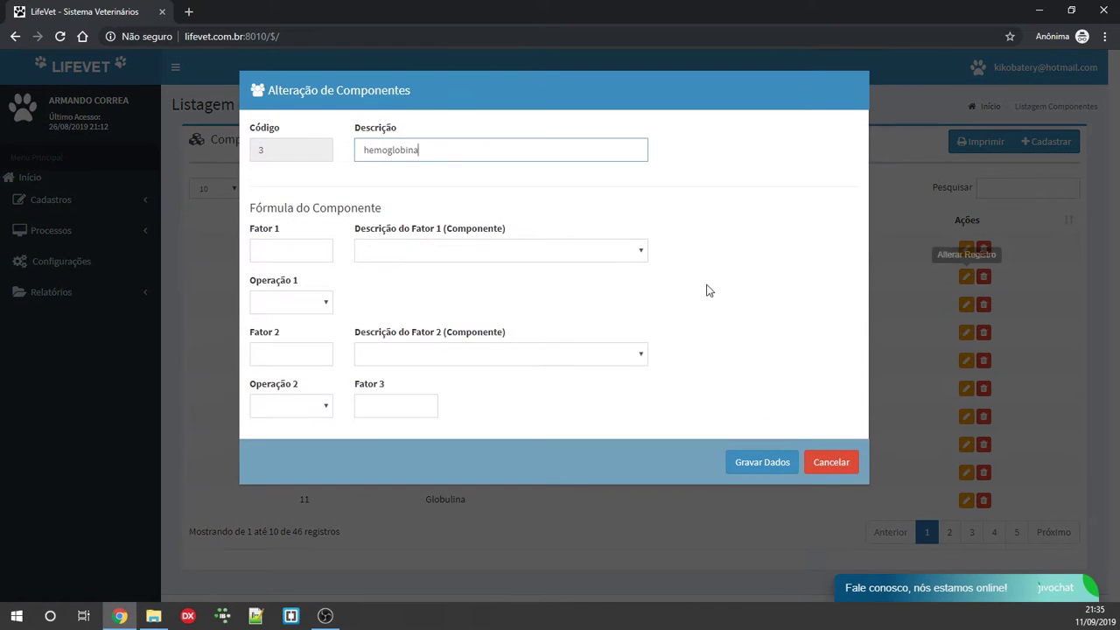
pyautogui.click(825, 462)
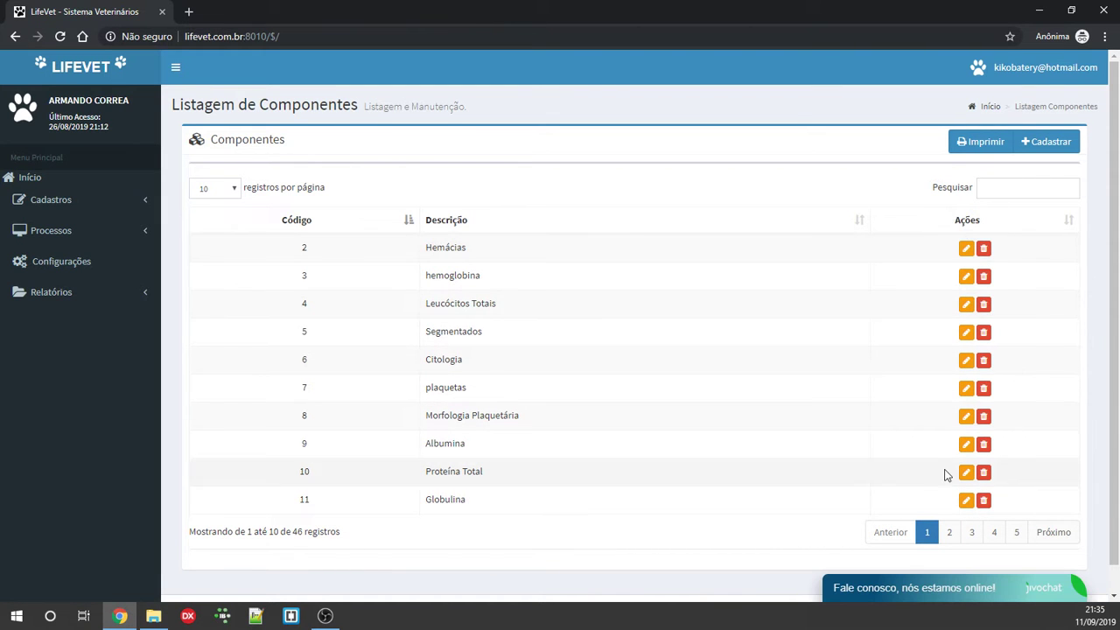
pyautogui.click(966, 250)
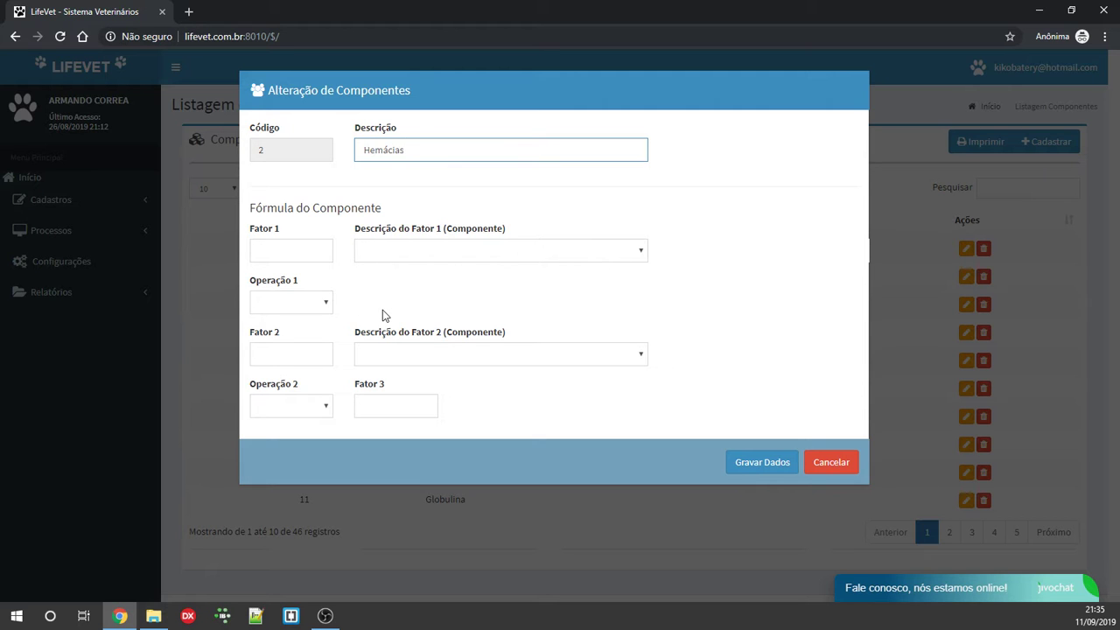
pyautogui.click(831, 465)
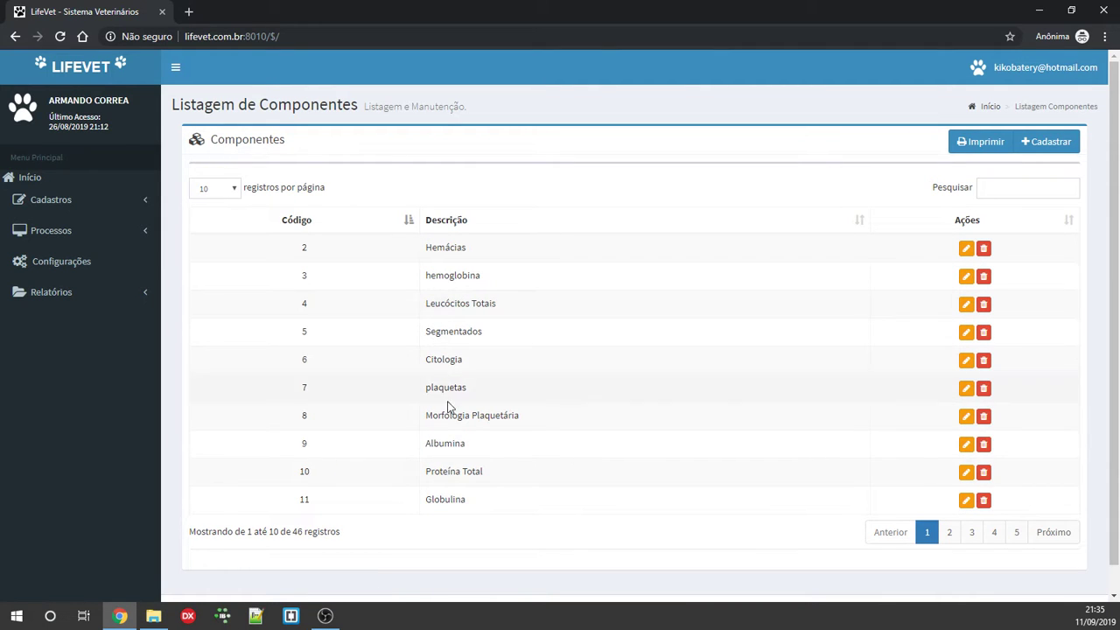
# Step: Start a new reference value for component Hemácias, species CANINA and age range FILHOTE
pyautogui.click(73, 211)
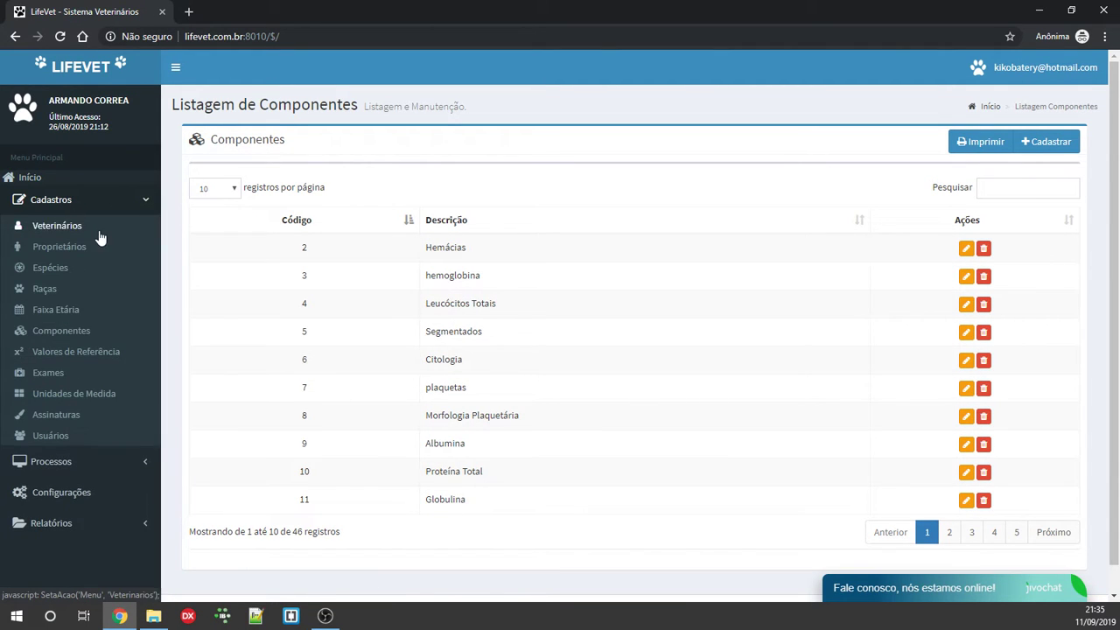
pyautogui.click(68, 354)
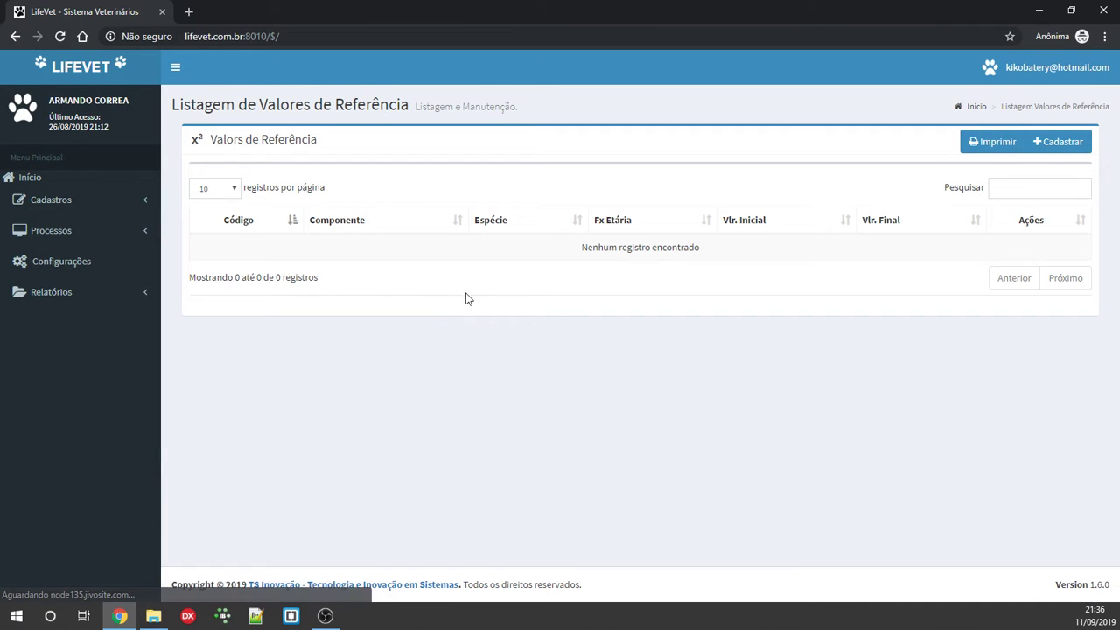
pyautogui.click(1058, 143)
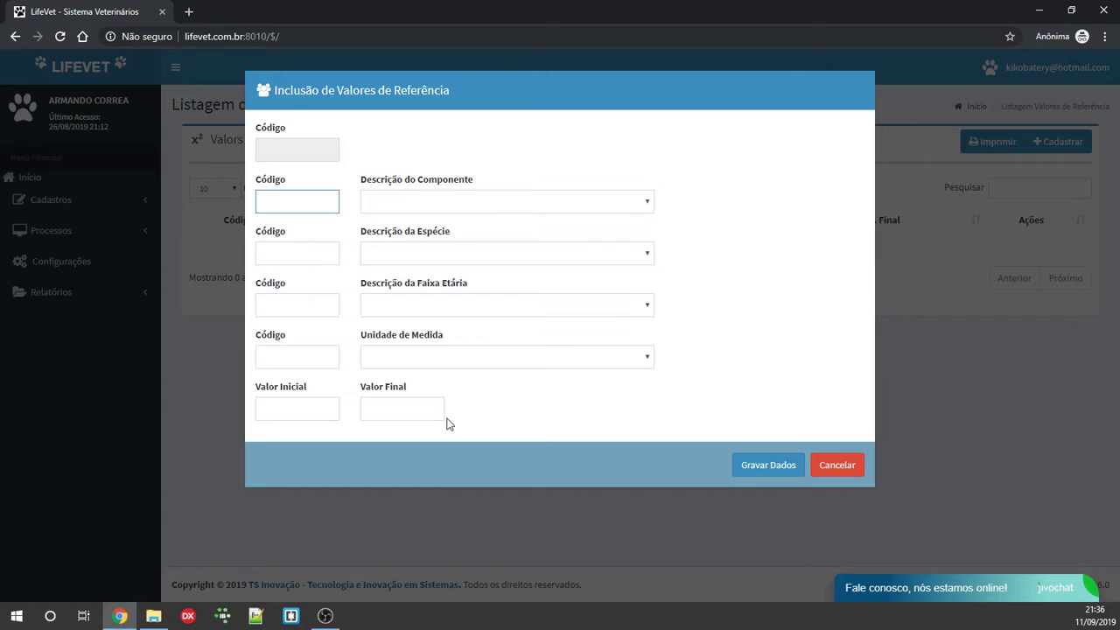
pyautogui.click(470, 203)
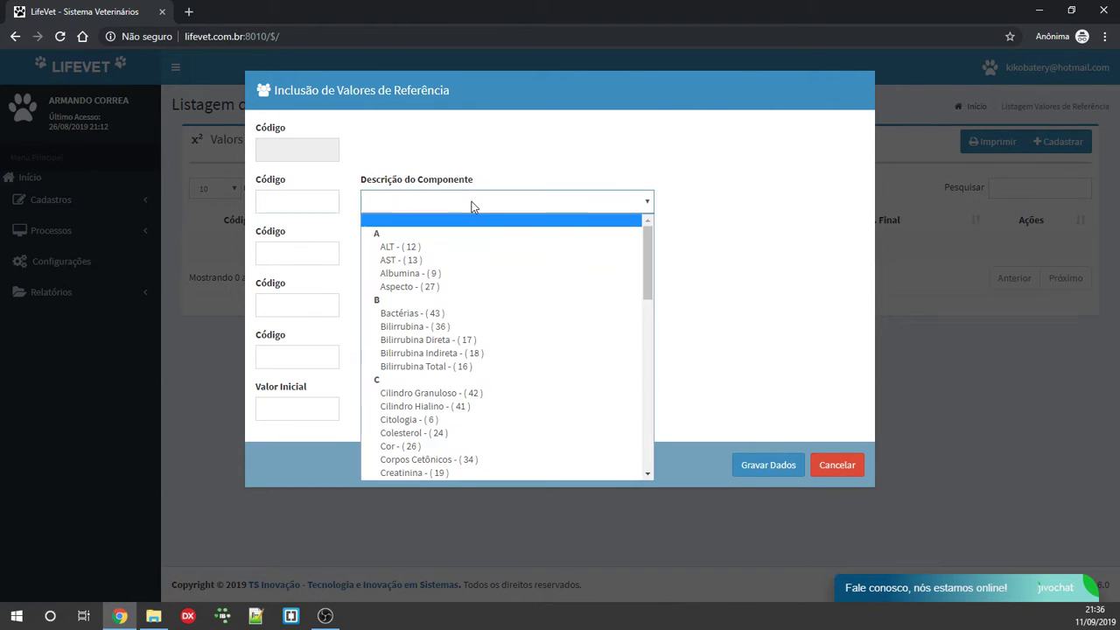
pyautogui.press('h')
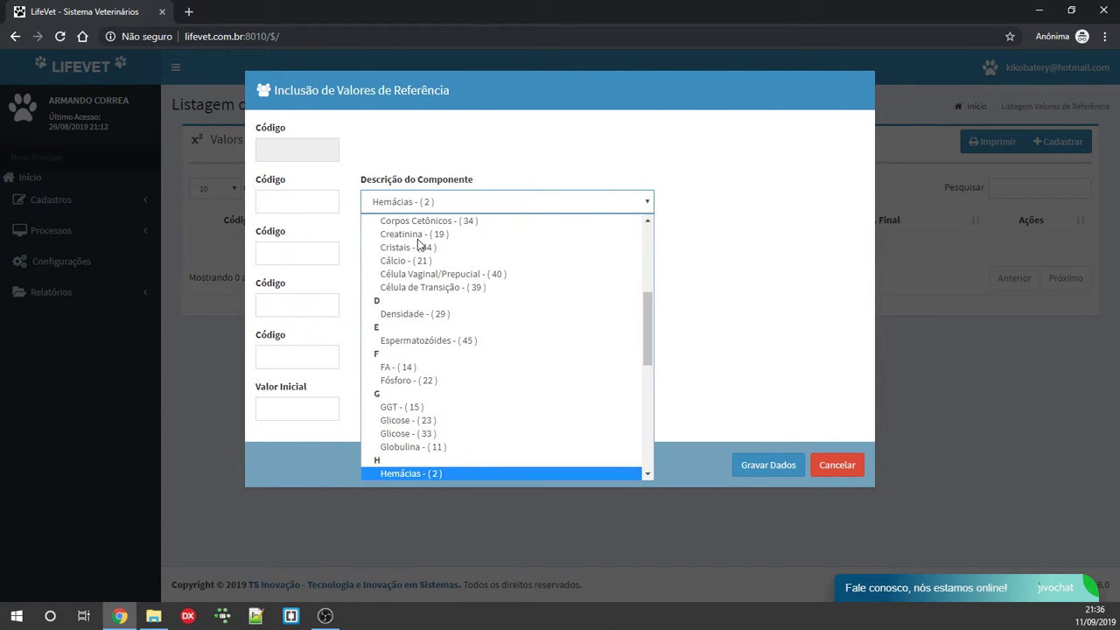
pyautogui.click(437, 473)
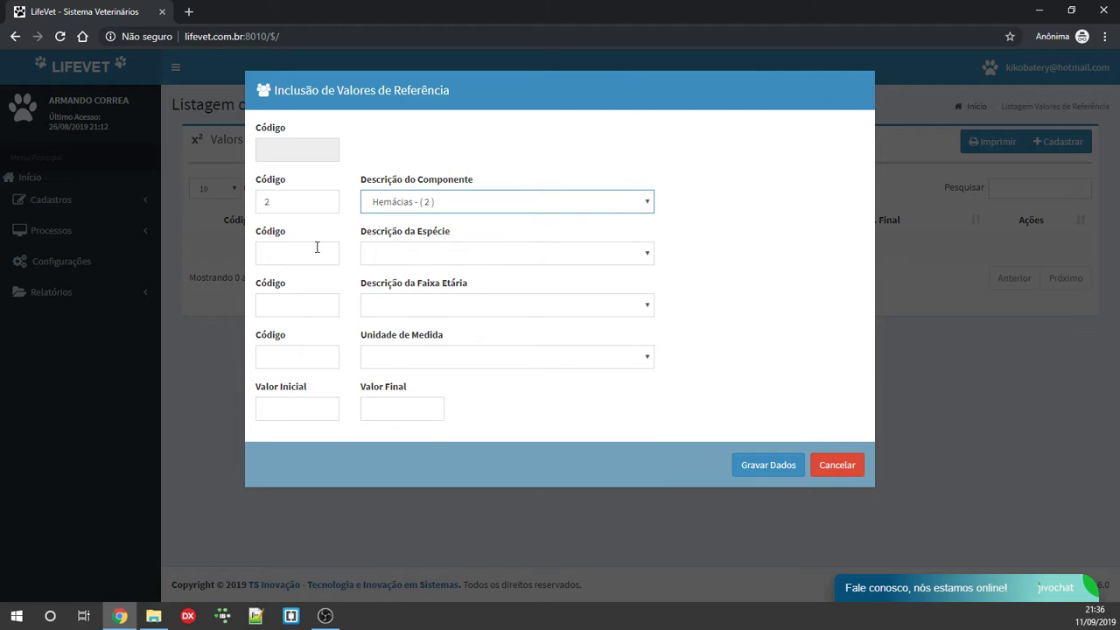
pyautogui.click(413, 254)
pyautogui.click(432, 300)
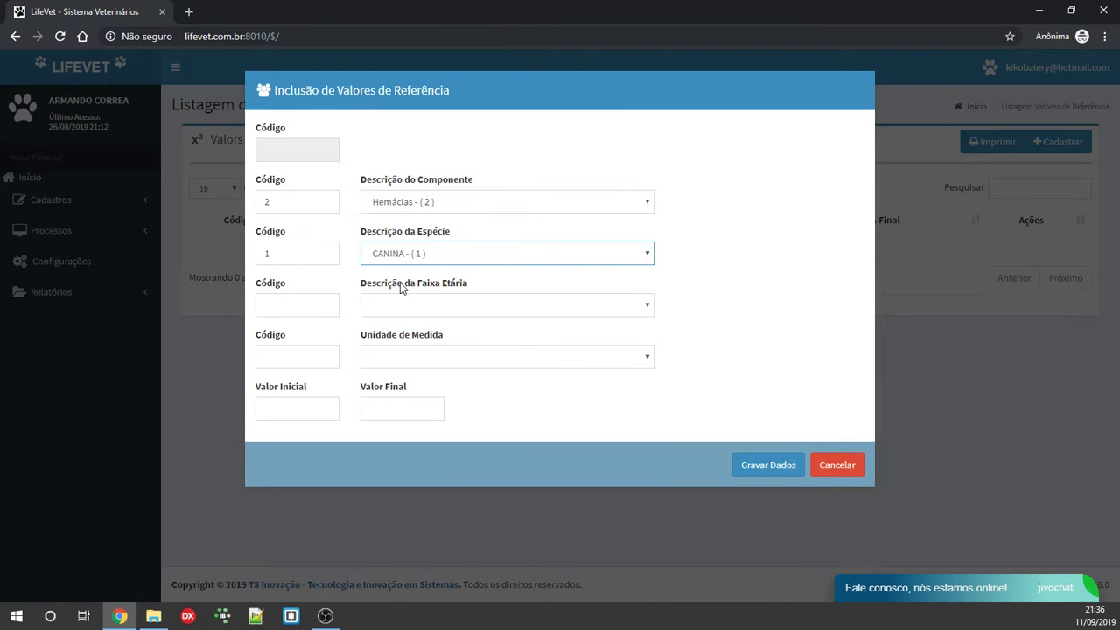
pyautogui.click(403, 307)
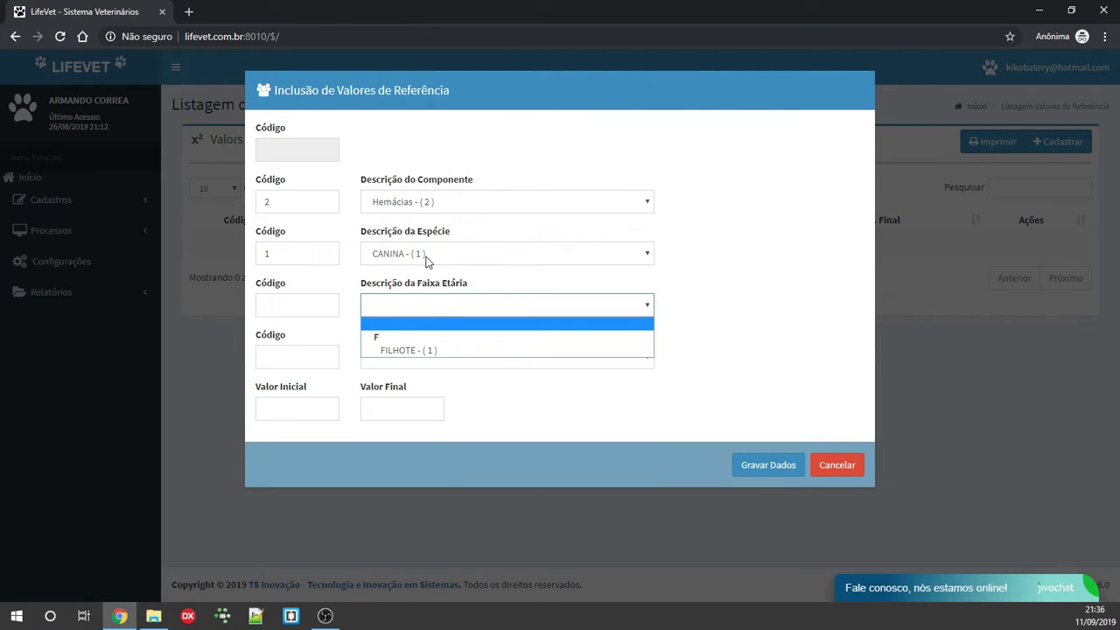
pyautogui.click(430, 349)
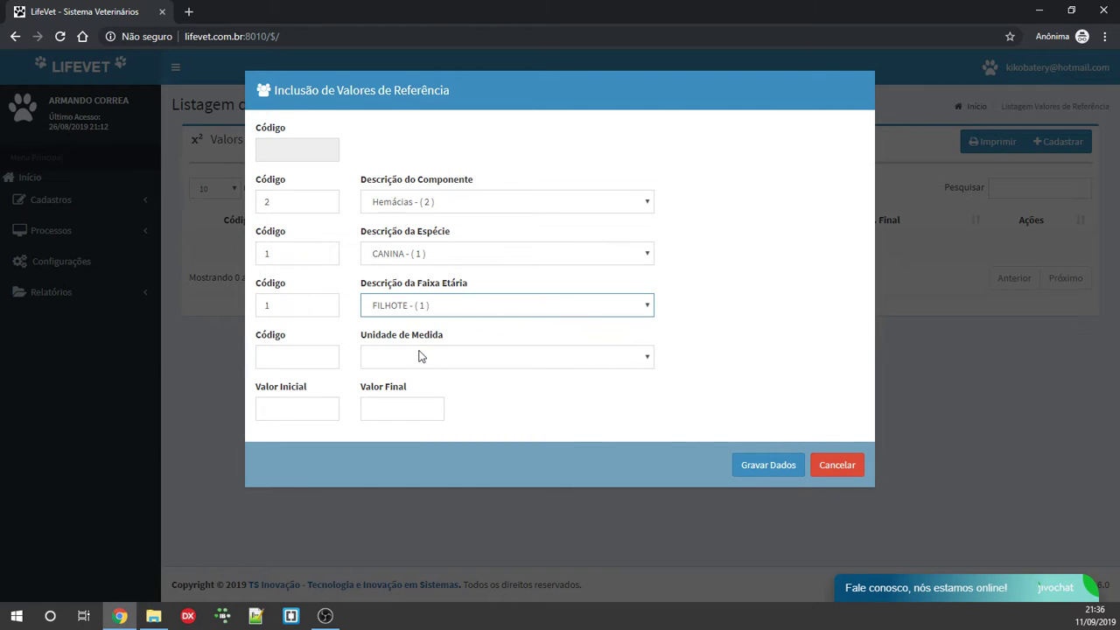
# Step: Set the reference value's unit to milhões / ul with initial value 5,5 and final value 8,5, and save the record
pyautogui.click(417, 357)
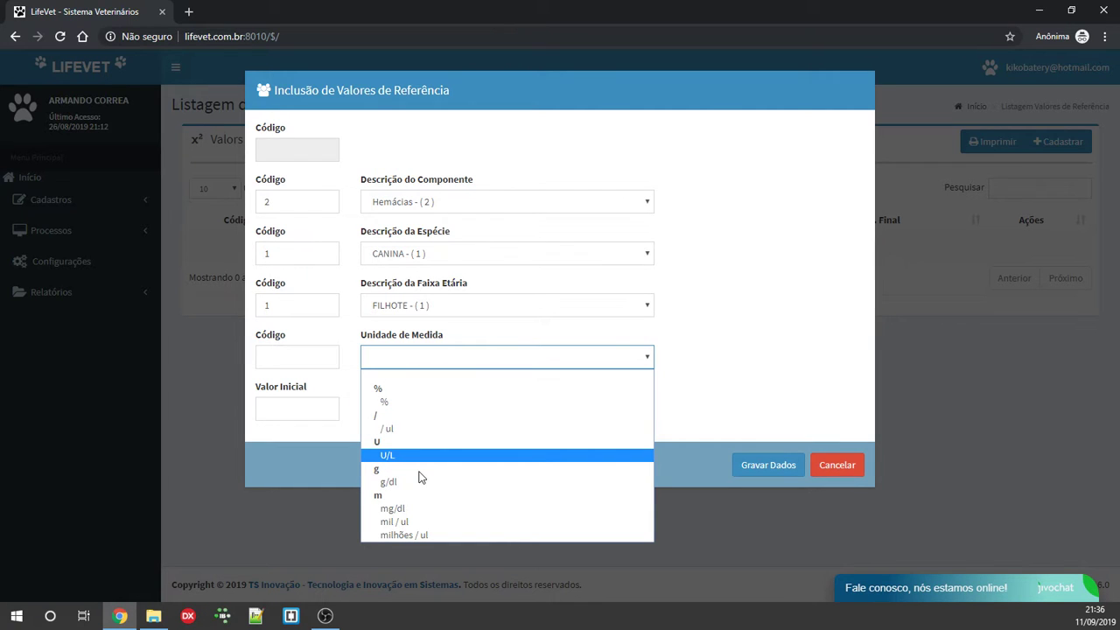
pyautogui.click(410, 535)
pyautogui.click(289, 405)
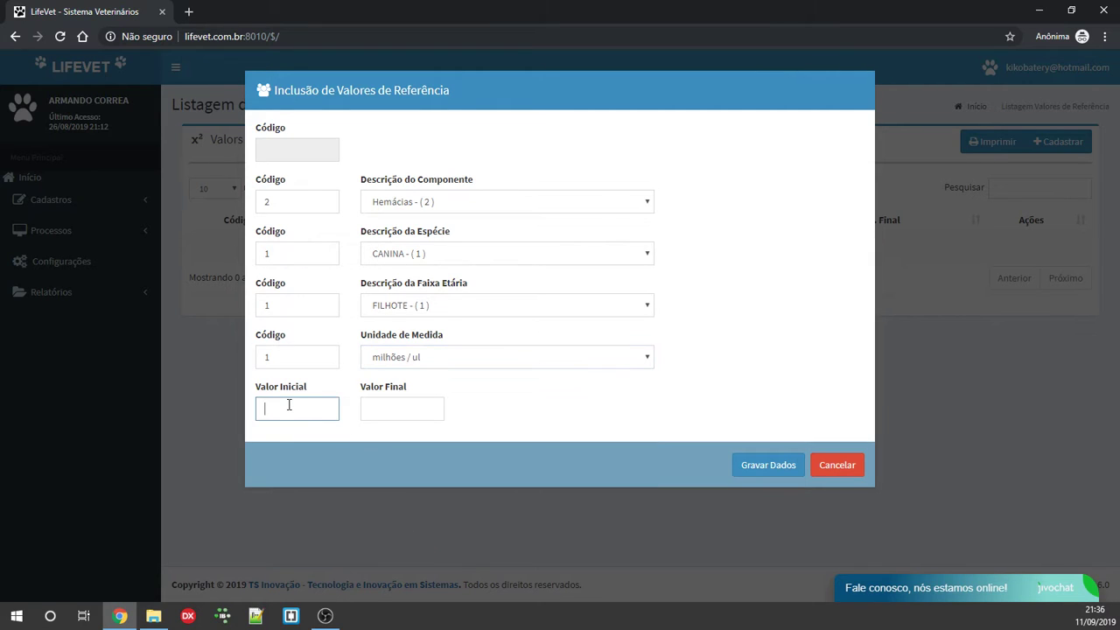
pyautogui.write('5,5')
pyautogui.press('Tab')
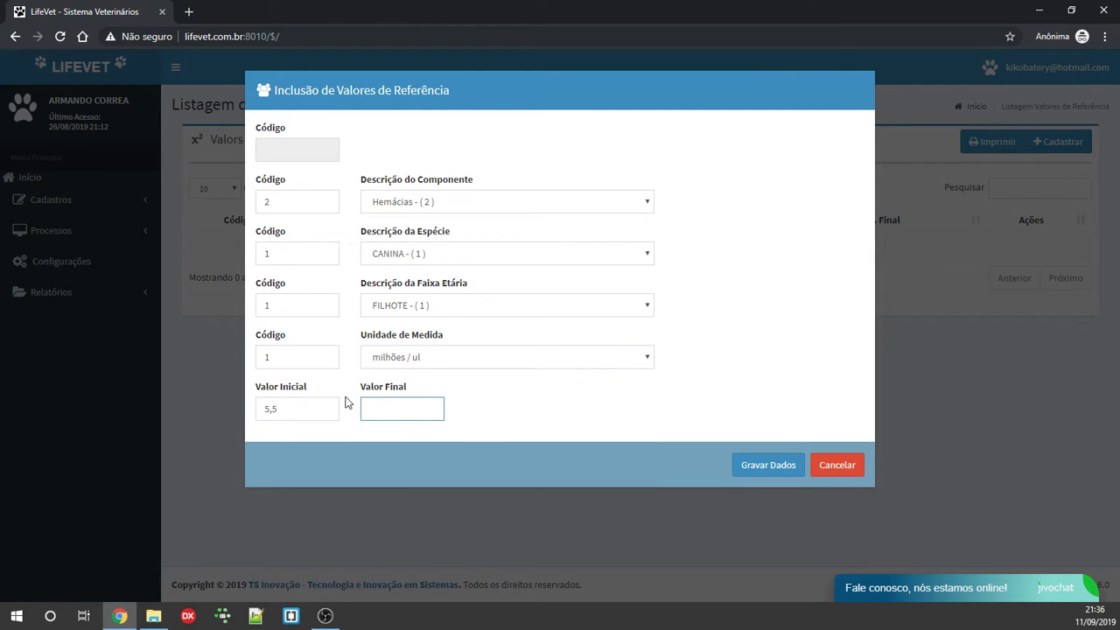
pyautogui.write('8,5')
pyautogui.click(776, 468)
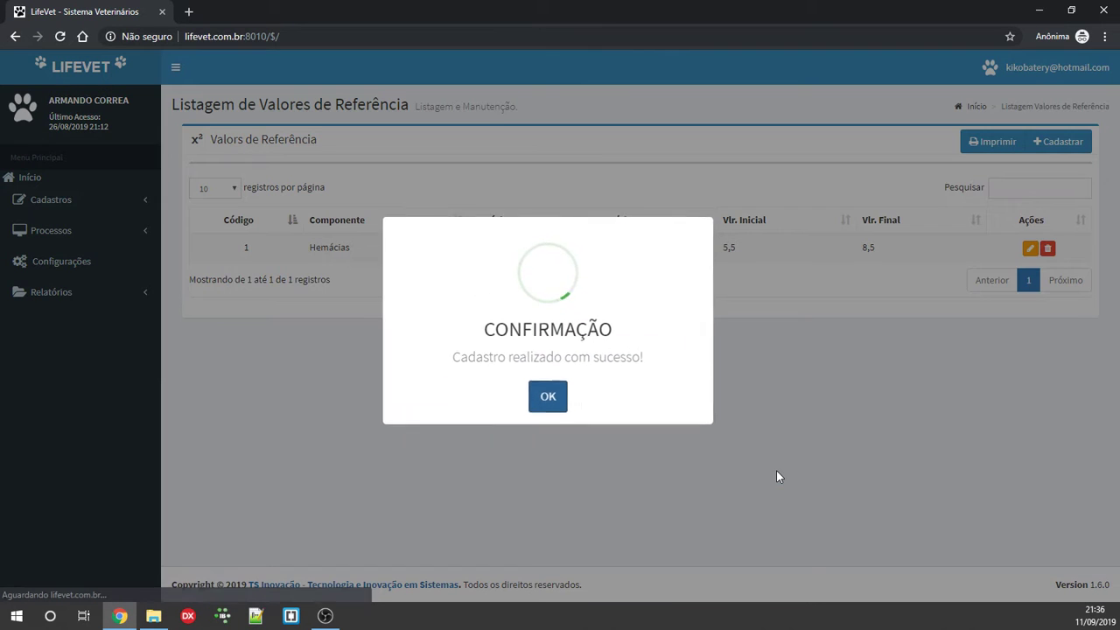
pyautogui.click(551, 399)
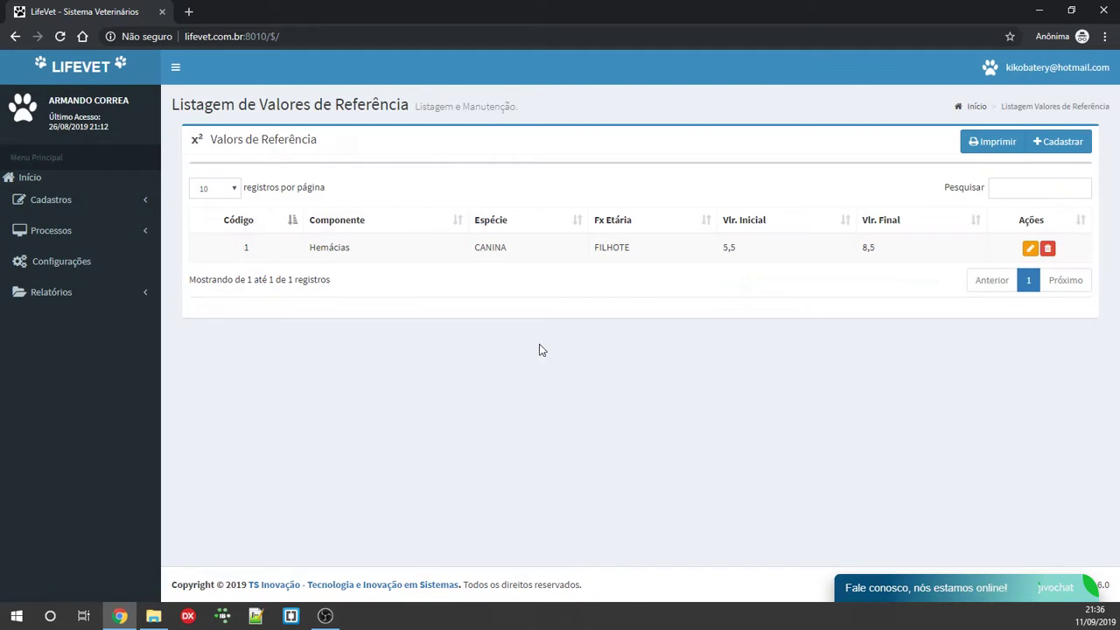
# Step: Start a new reference value for component hemoglobina, species CANINA and age range FILHOTE
pyautogui.click(1058, 141)
pyautogui.click(420, 206)
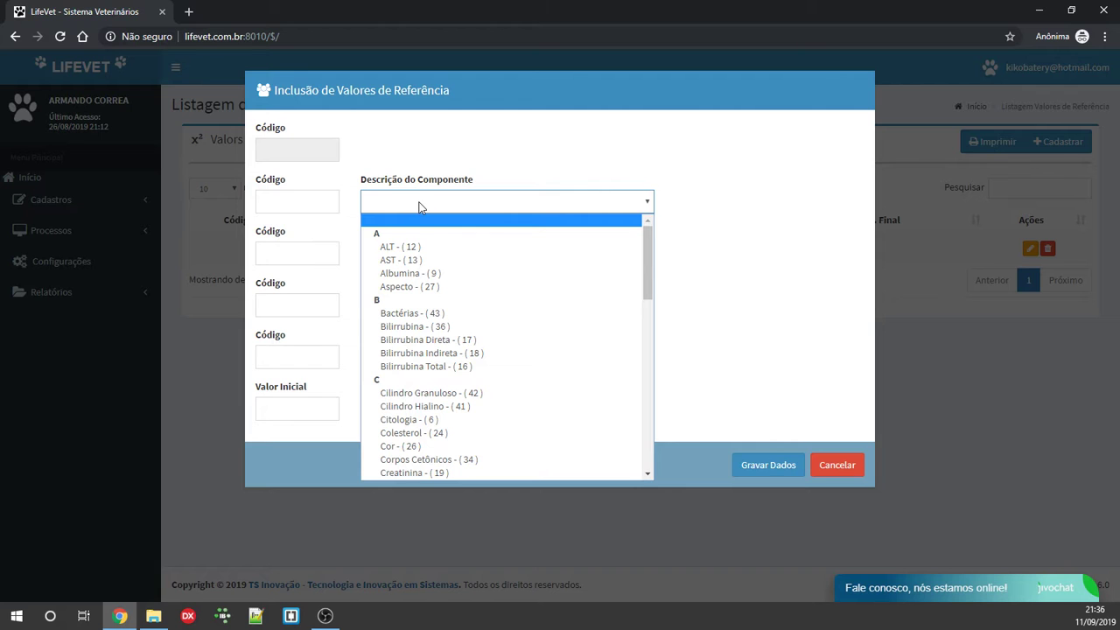
pyautogui.press('h')
pyautogui.press('m')
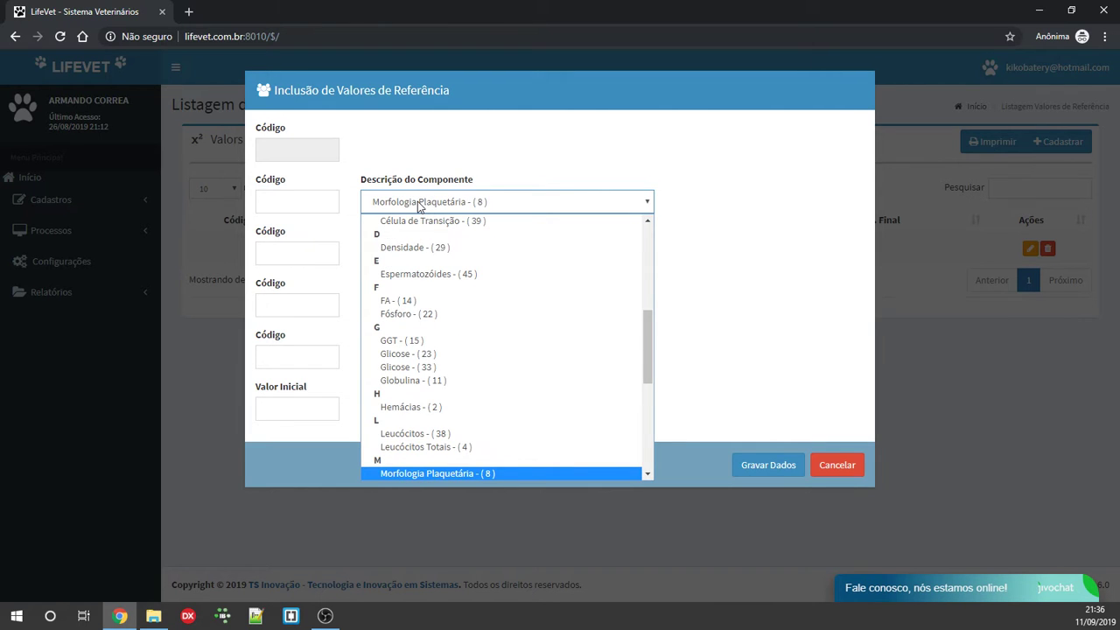
pyautogui.press('h')
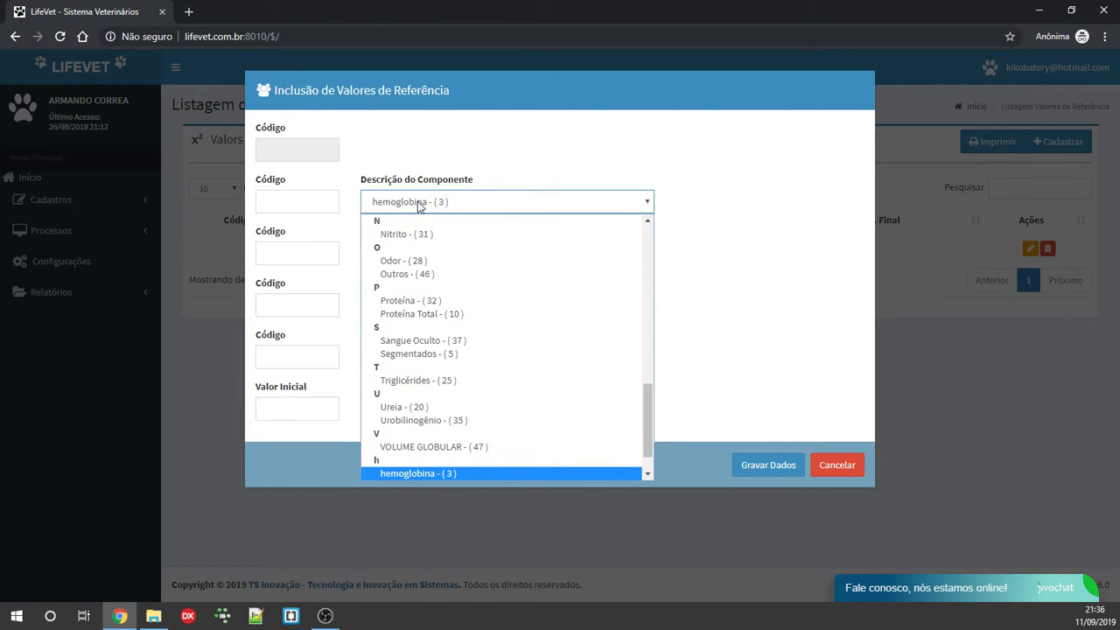
pyautogui.click(313, 253)
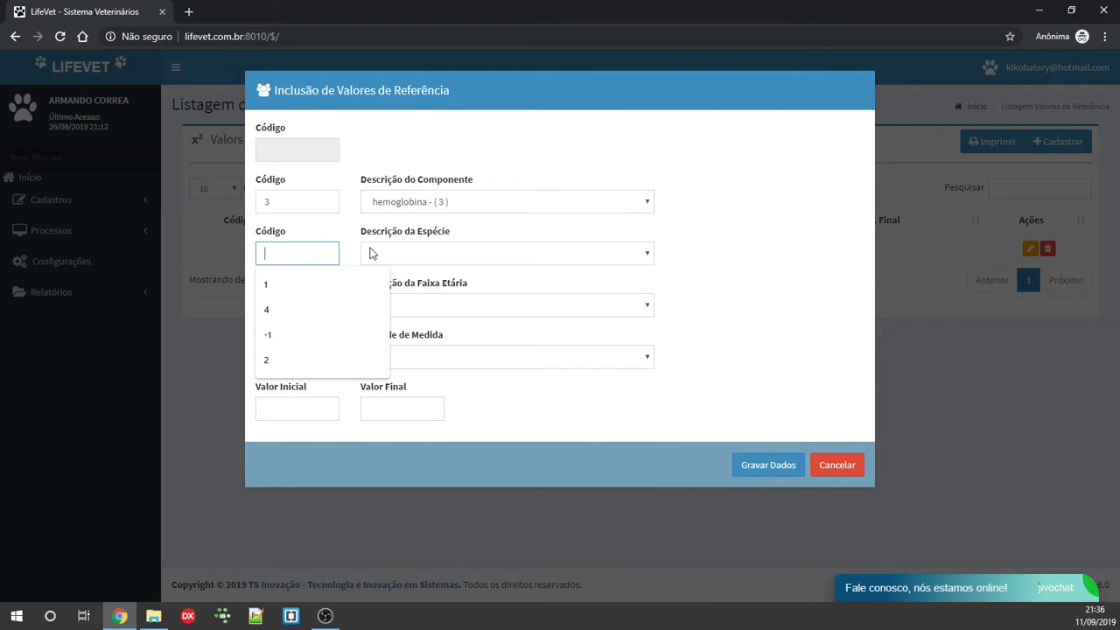
pyautogui.click(429, 253)
pyautogui.click(427, 300)
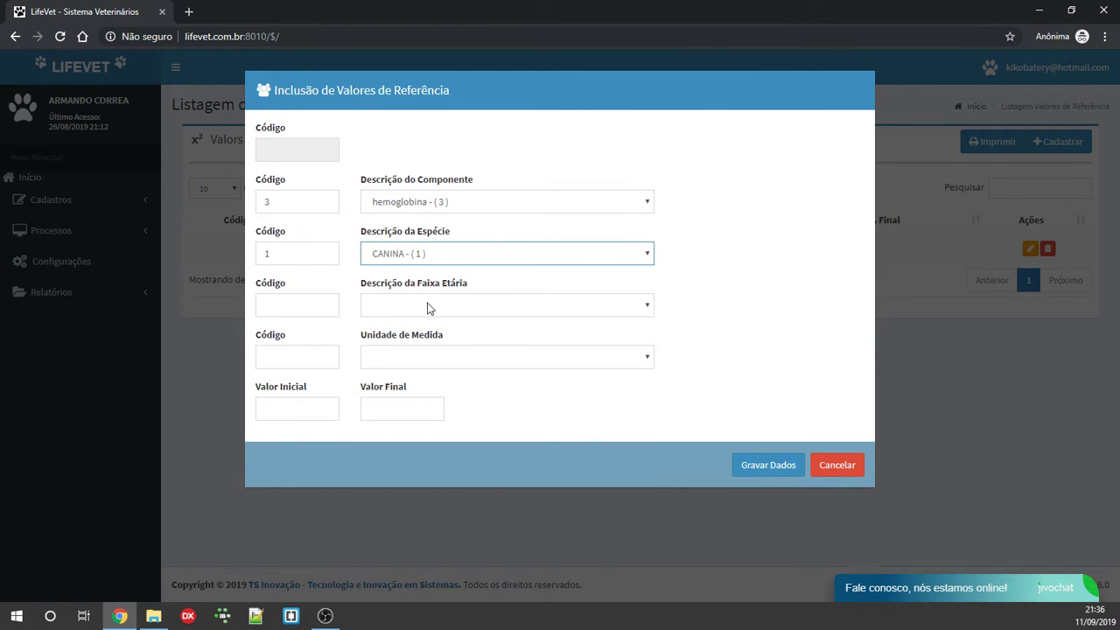
pyautogui.click(427, 305)
pyautogui.click(428, 347)
# Step: Set the hemoglobina reference value's unit to % with initial value 12,0 and final value 18,0, and save the record
pyautogui.click(403, 357)
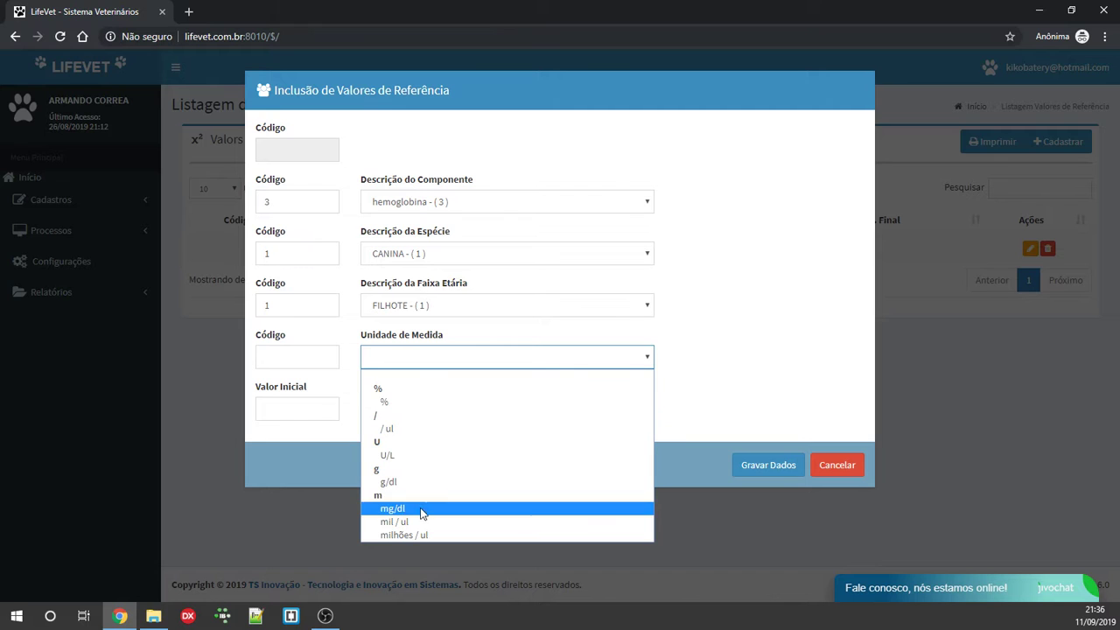
pyautogui.click(396, 400)
pyautogui.click(308, 410)
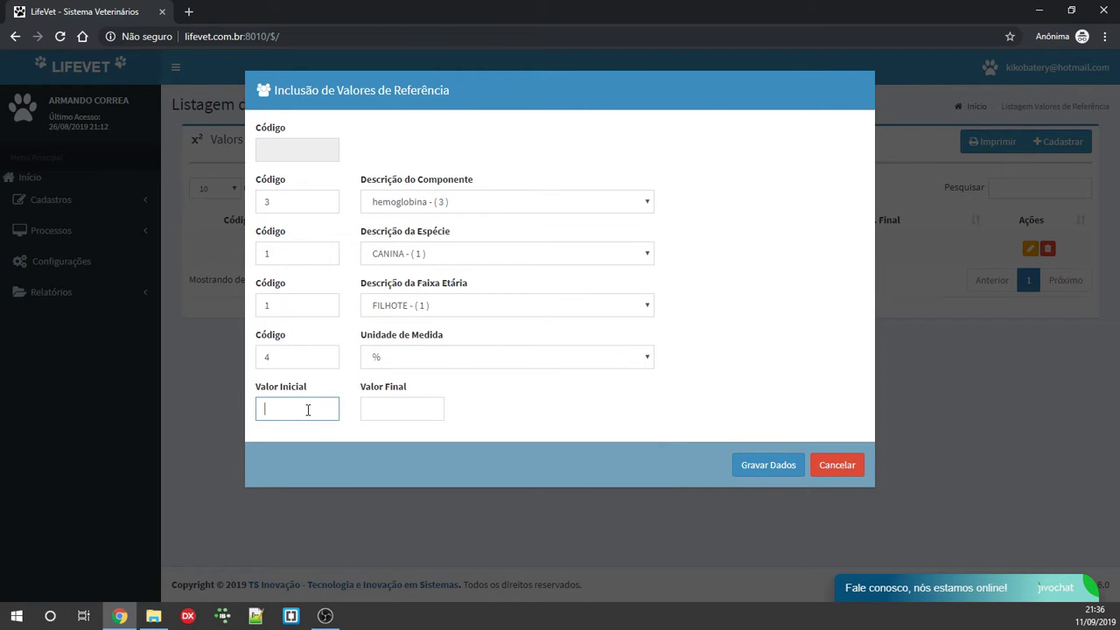
pyautogui.write('12,0')
pyautogui.press('Tab')
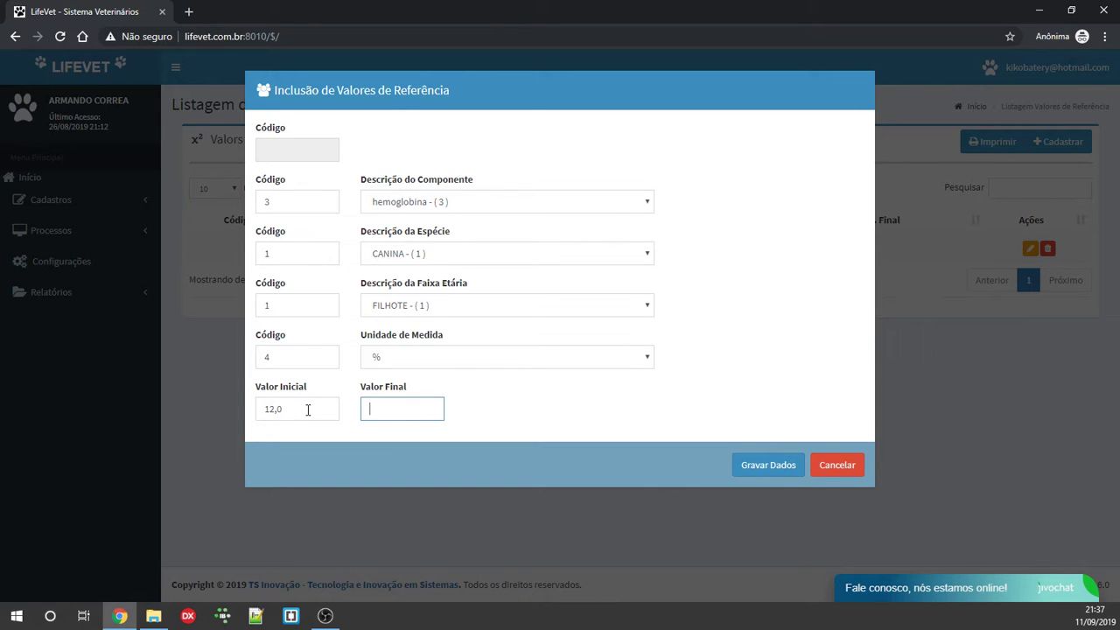
pyautogui.write('18,0')
pyautogui.click(785, 463)
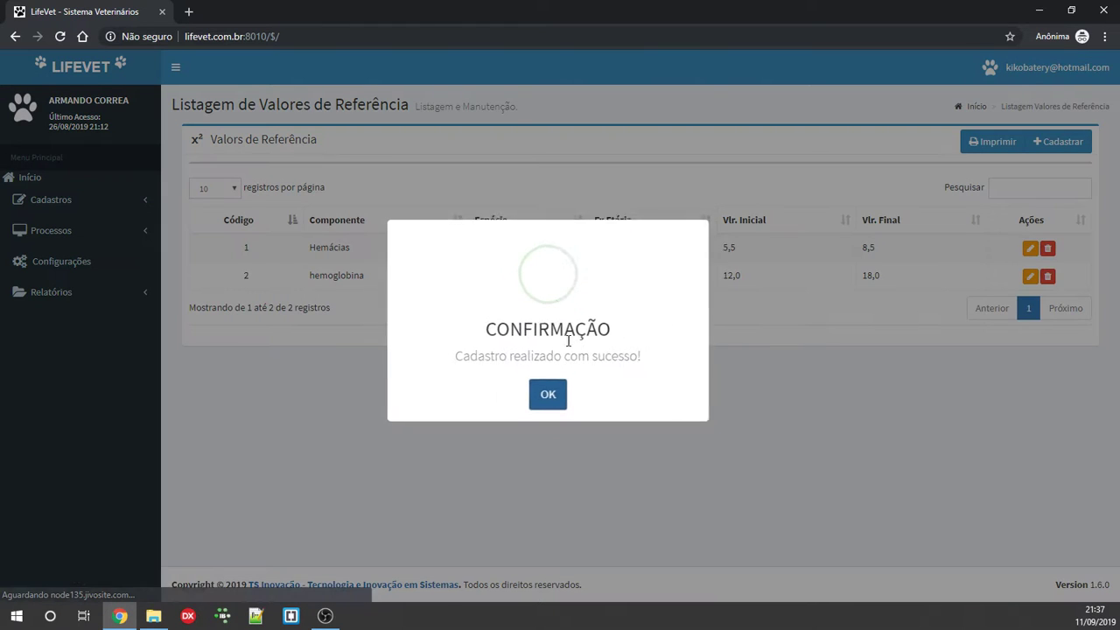
pyautogui.click(564, 394)
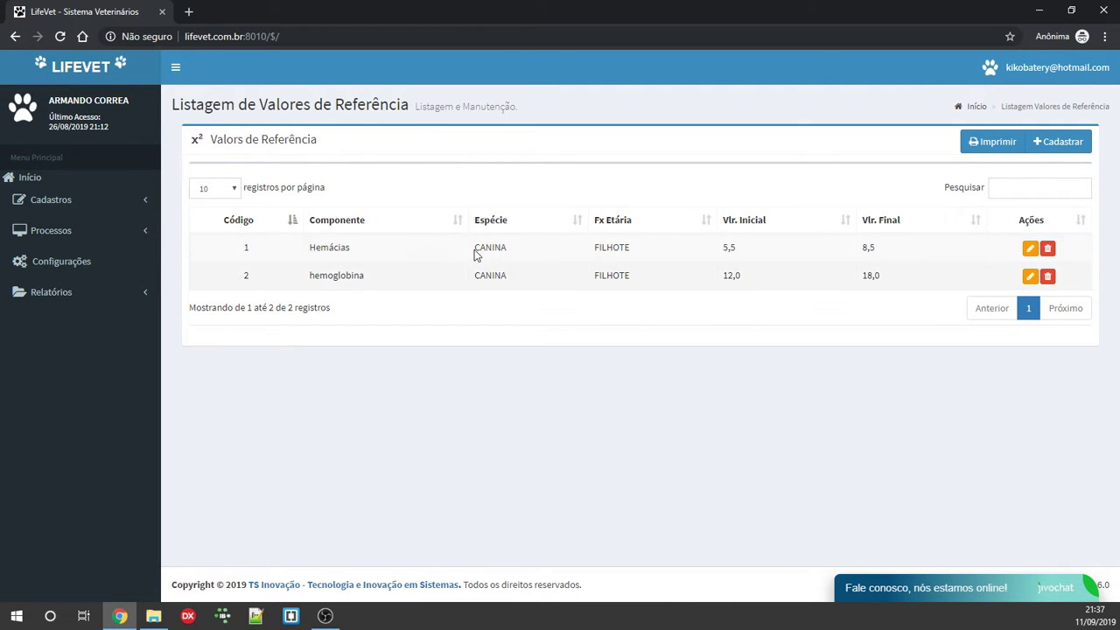
# Step: Review the HEMOGRAMA exam's details and component list from the exams listing, and close it without saving
pyautogui.click(110, 203)
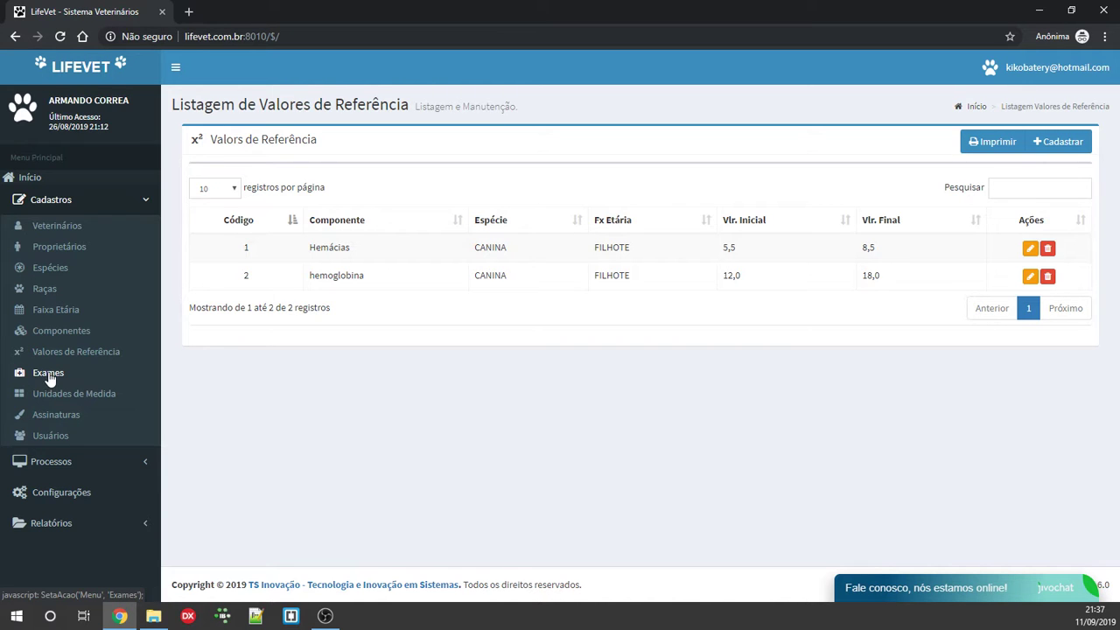
pyautogui.click(42, 374)
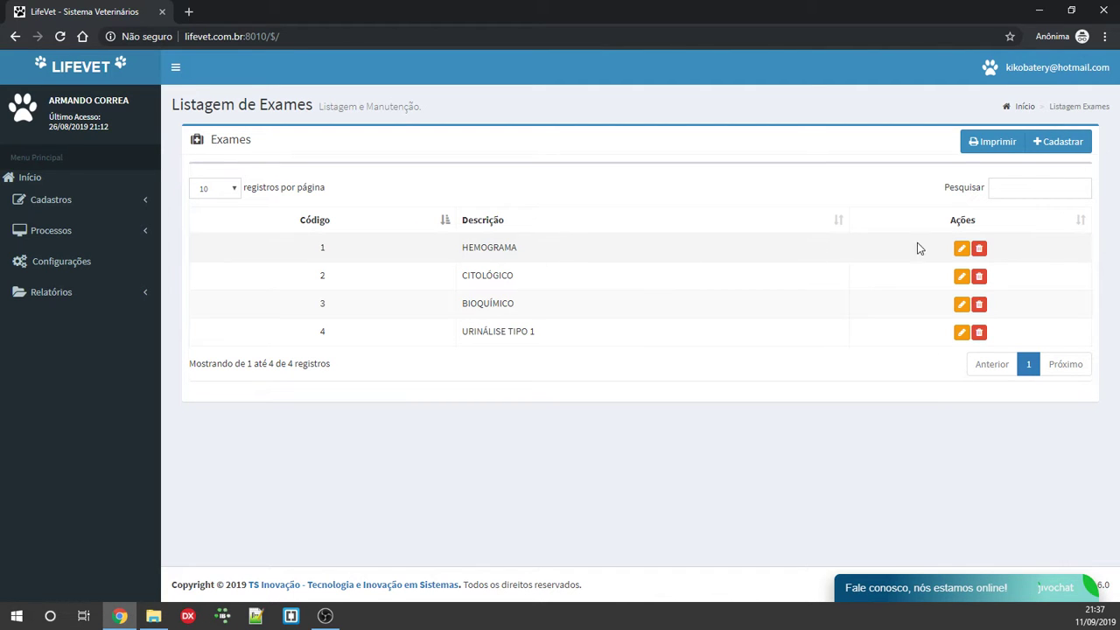
pyautogui.click(959, 251)
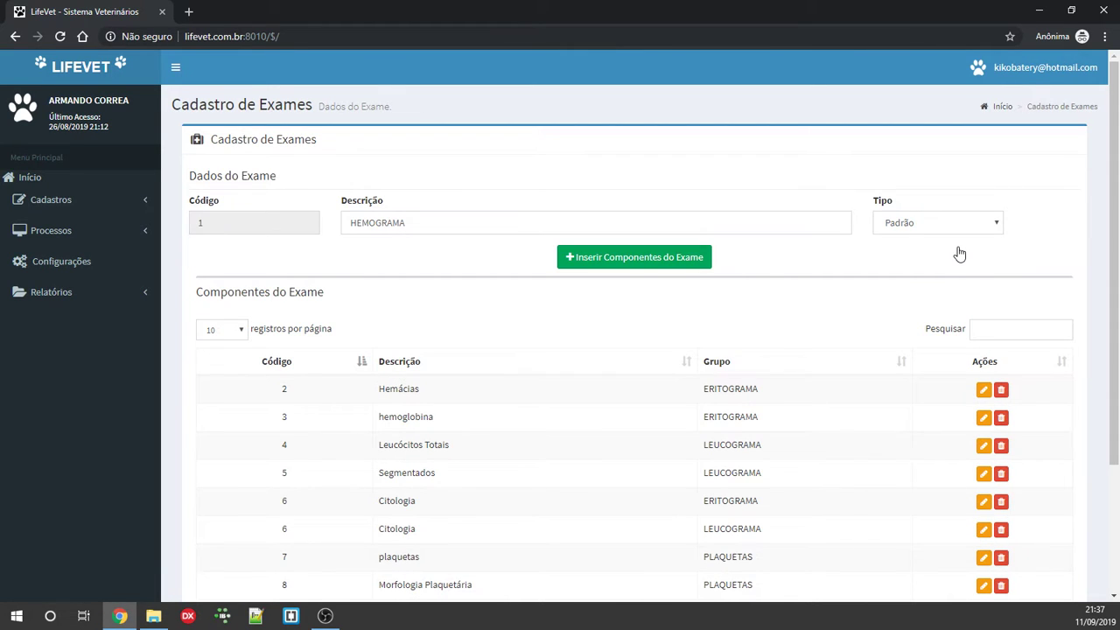
pyautogui.scroll(-1, 415, 344)
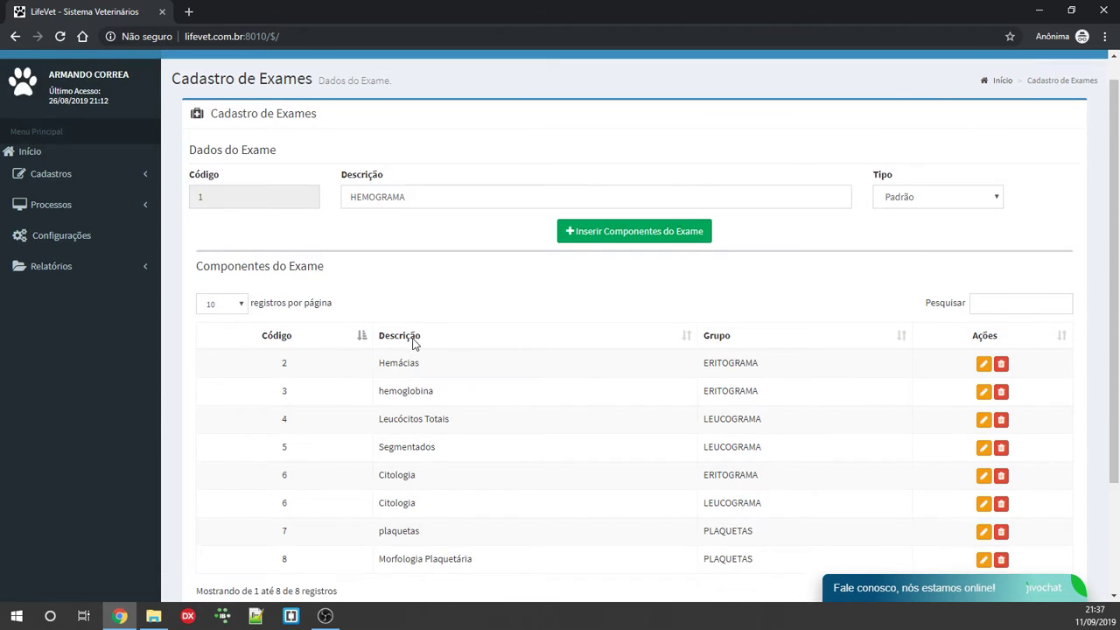
pyautogui.scroll(-1, 415, 344)
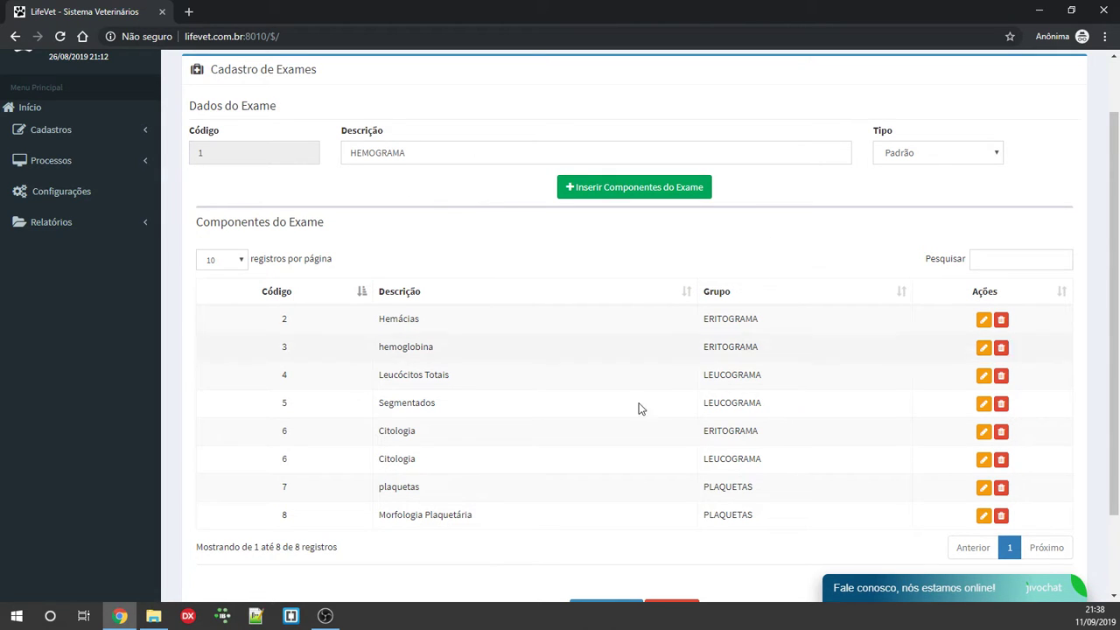
pyautogui.scroll(-1, 840, 359)
pyautogui.scroll(1, 473, 280)
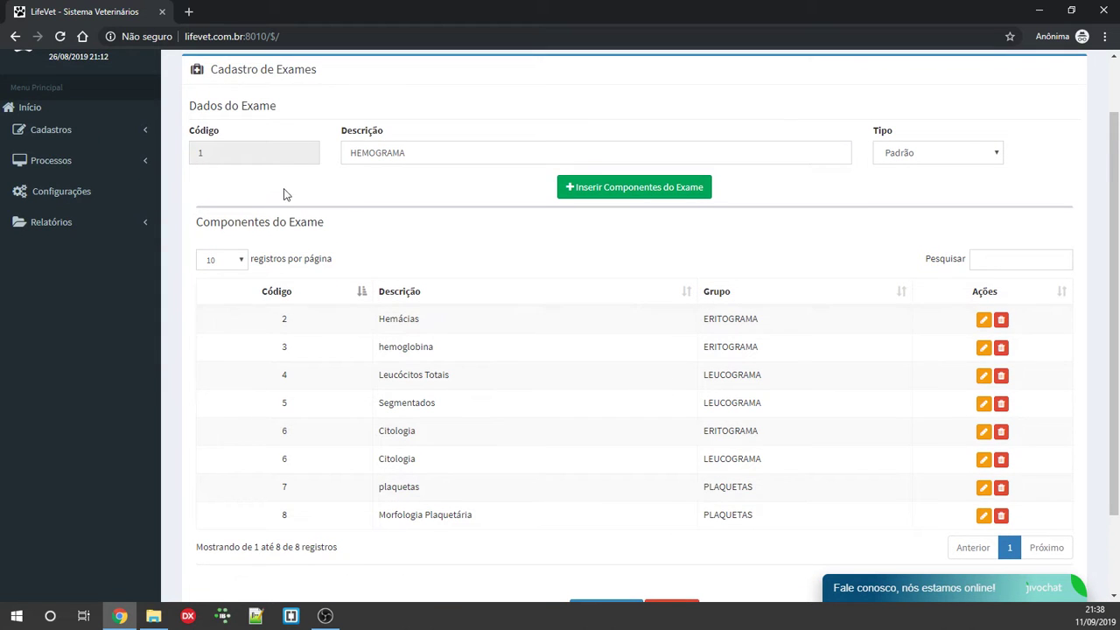
pyautogui.scroll(-2, 446, 292)
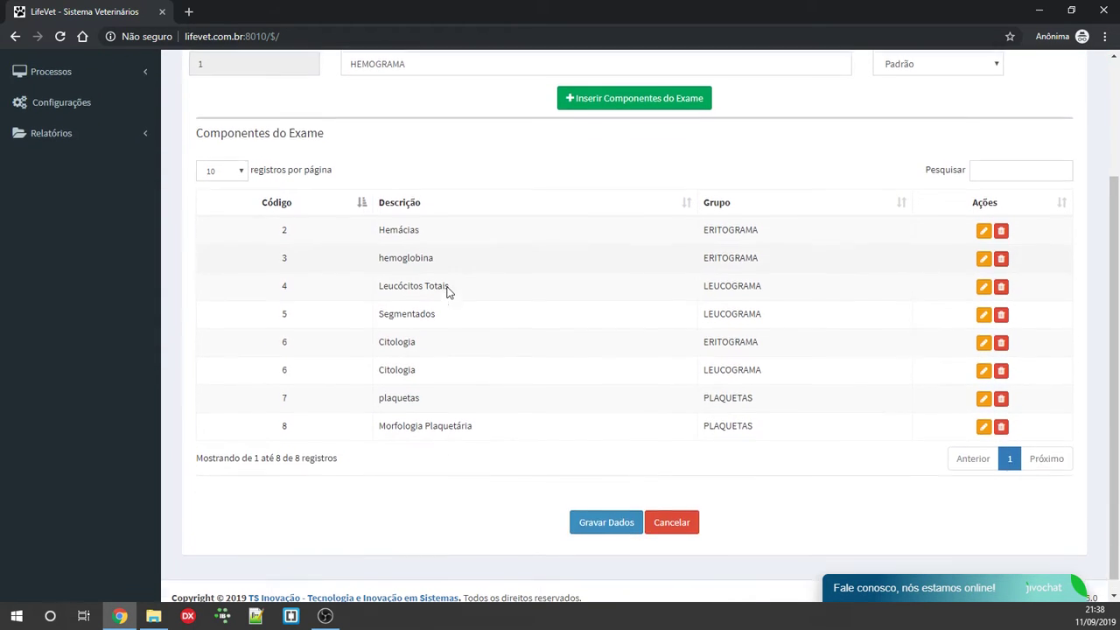
pyautogui.click(693, 515)
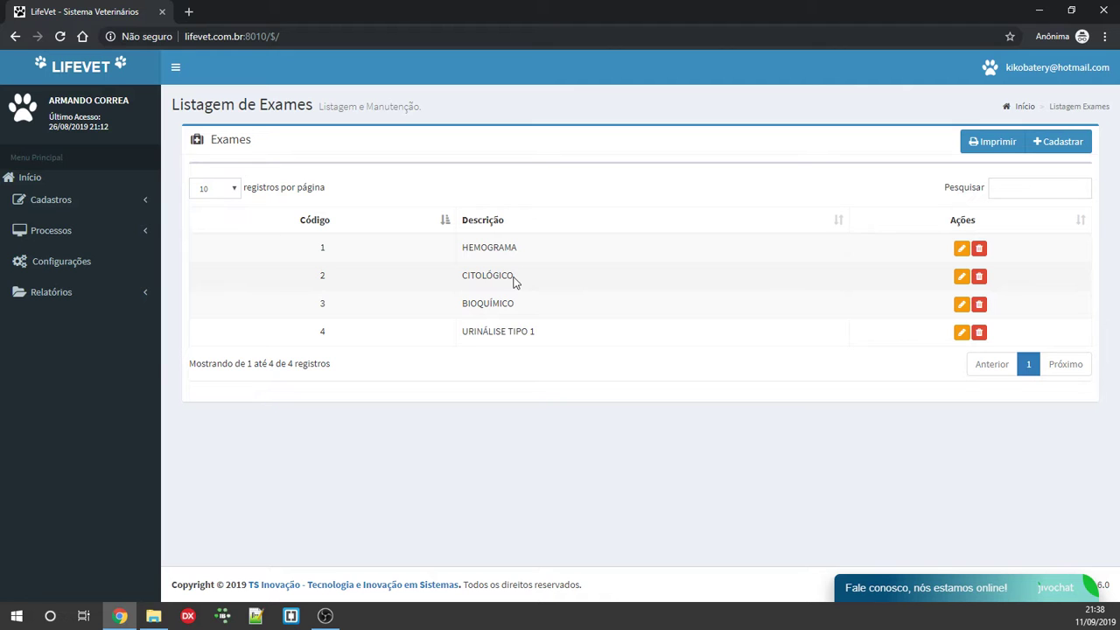
# Step: Check the CITOLÓGICO exam's type, close it without saving, and view the units of measure listing
pyautogui.click(960, 275)
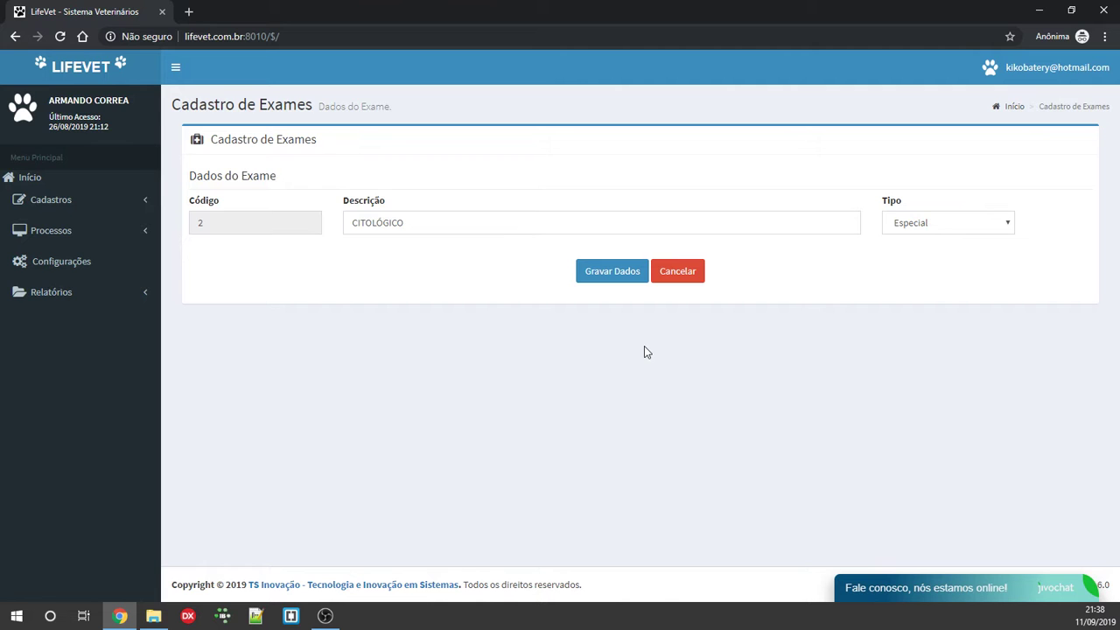
pyautogui.click(675, 275)
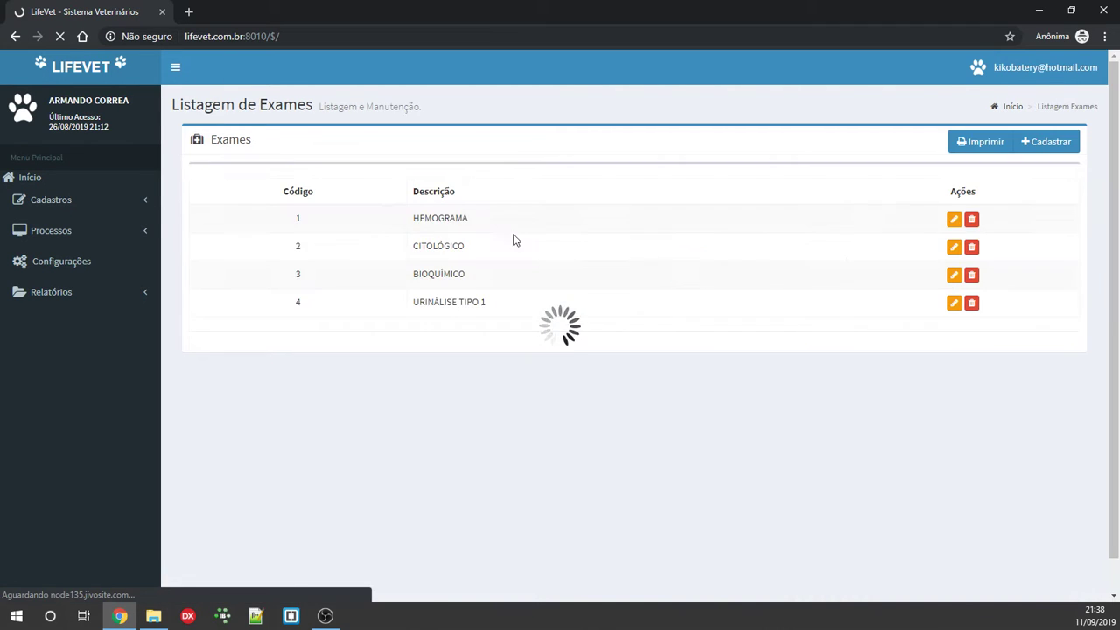
pyautogui.click(74, 203)
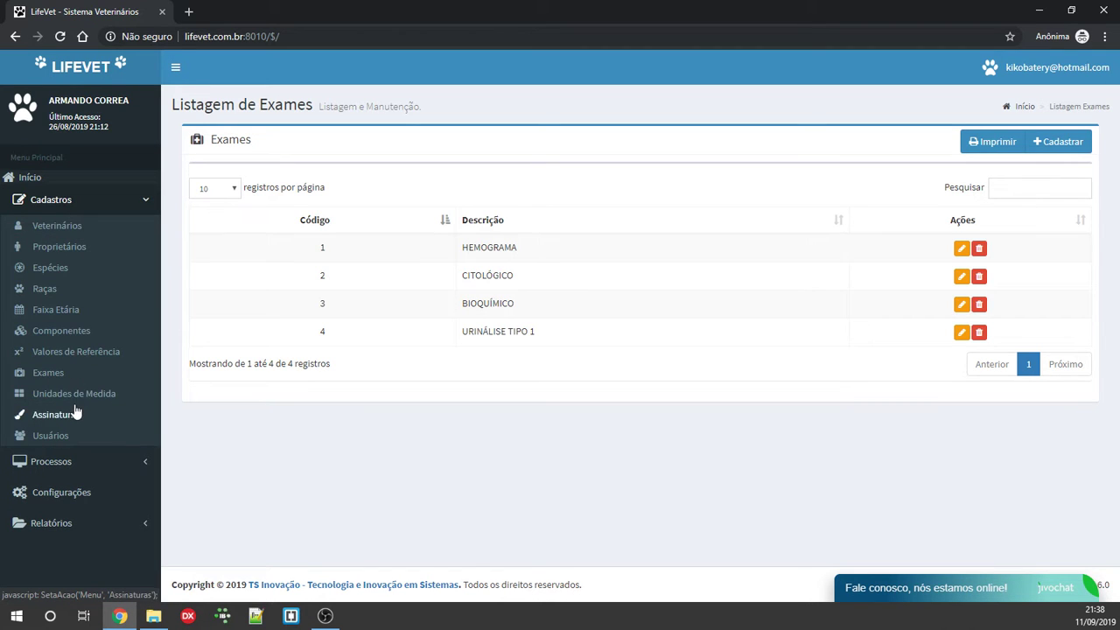
pyautogui.click(66, 395)
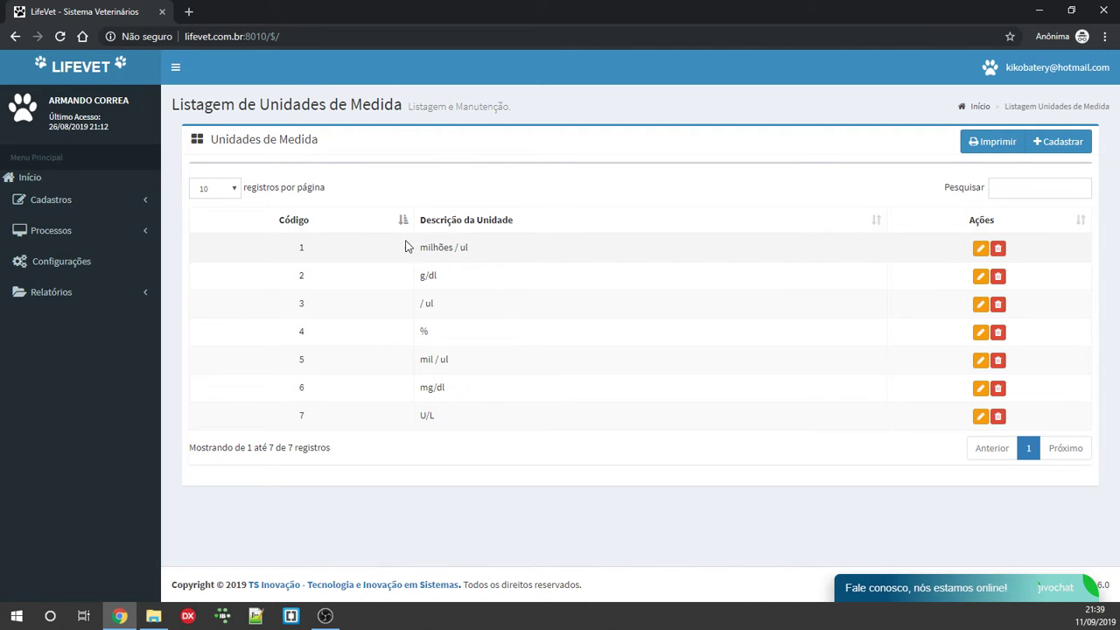
# Step: Start a new signature record and fill in the veterinarian's CRMV number and name
pyautogui.click(77, 203)
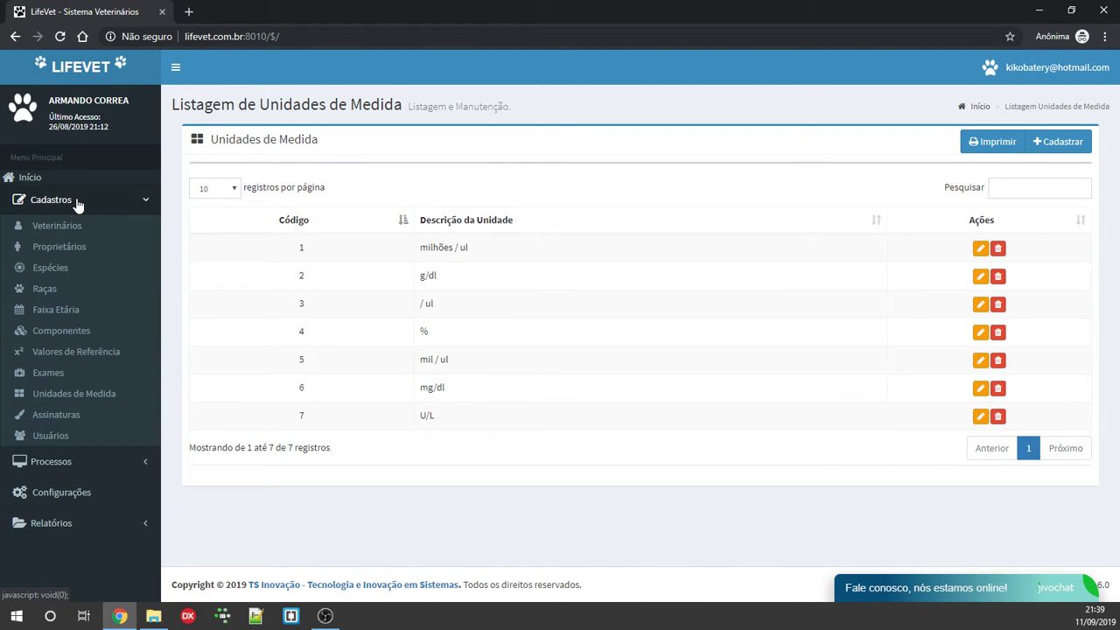
pyautogui.click(58, 420)
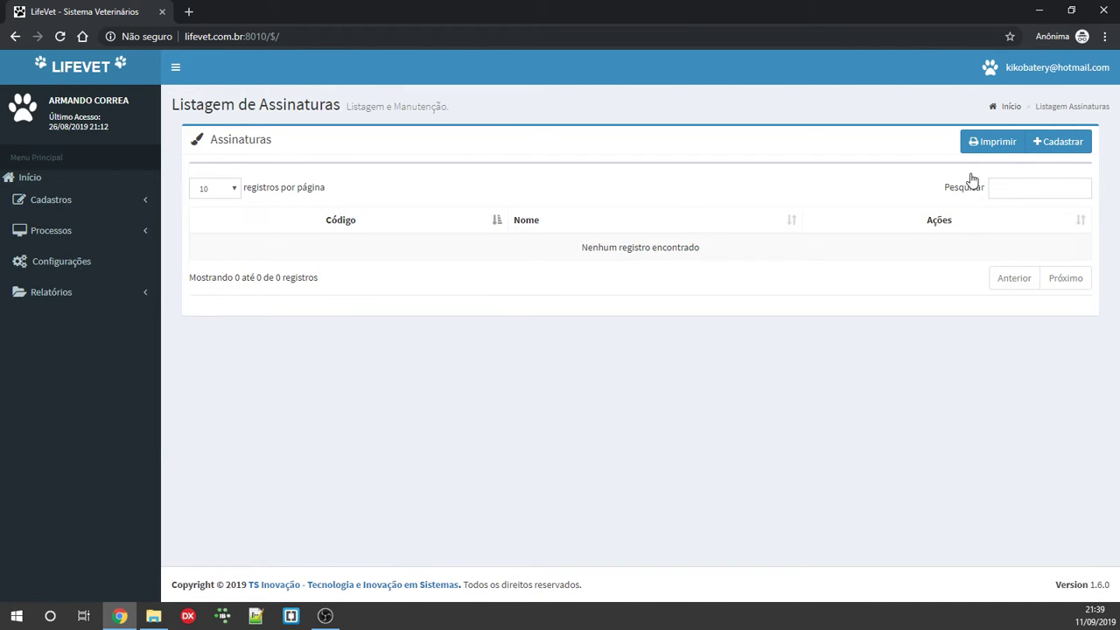
pyautogui.click(1060, 142)
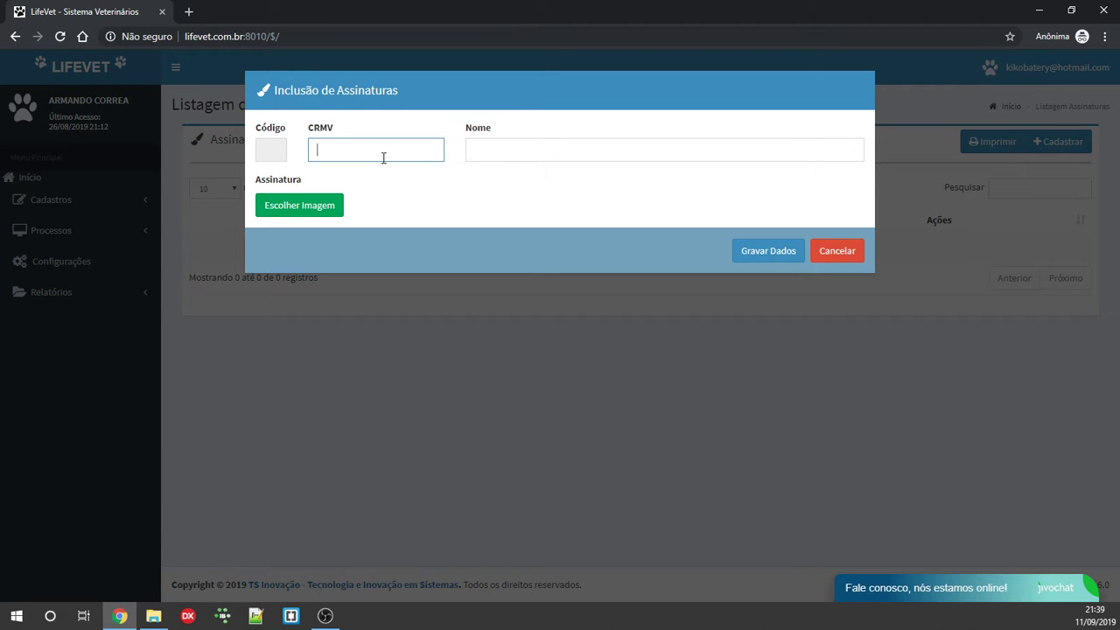
pyautogui.write('123456')
pyautogui.click(511, 141)
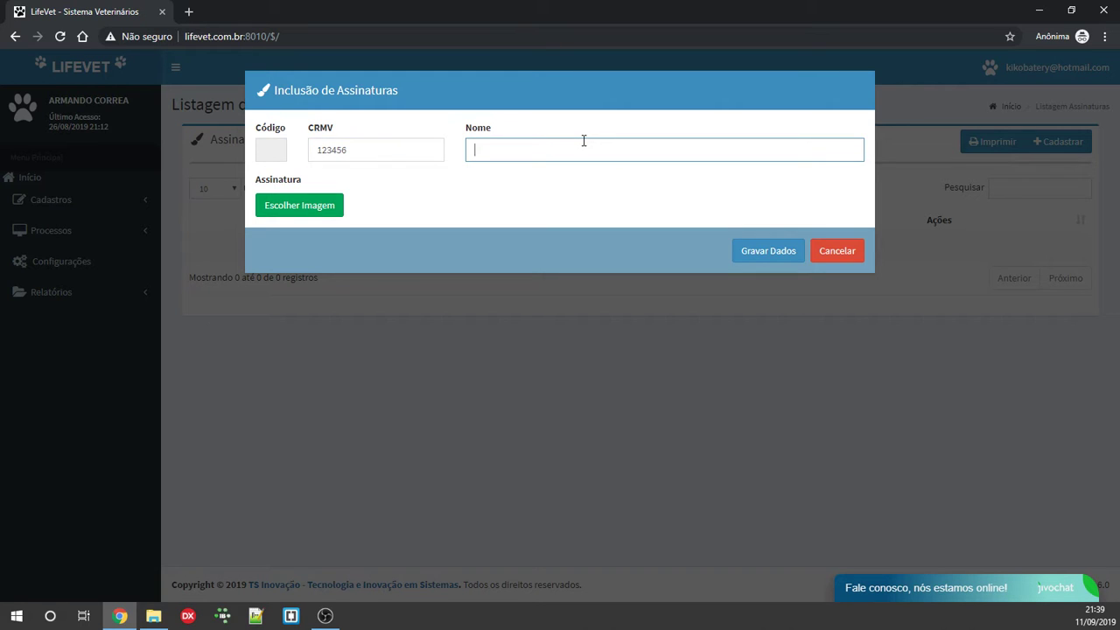
pyautogui.write('ARMANDO')
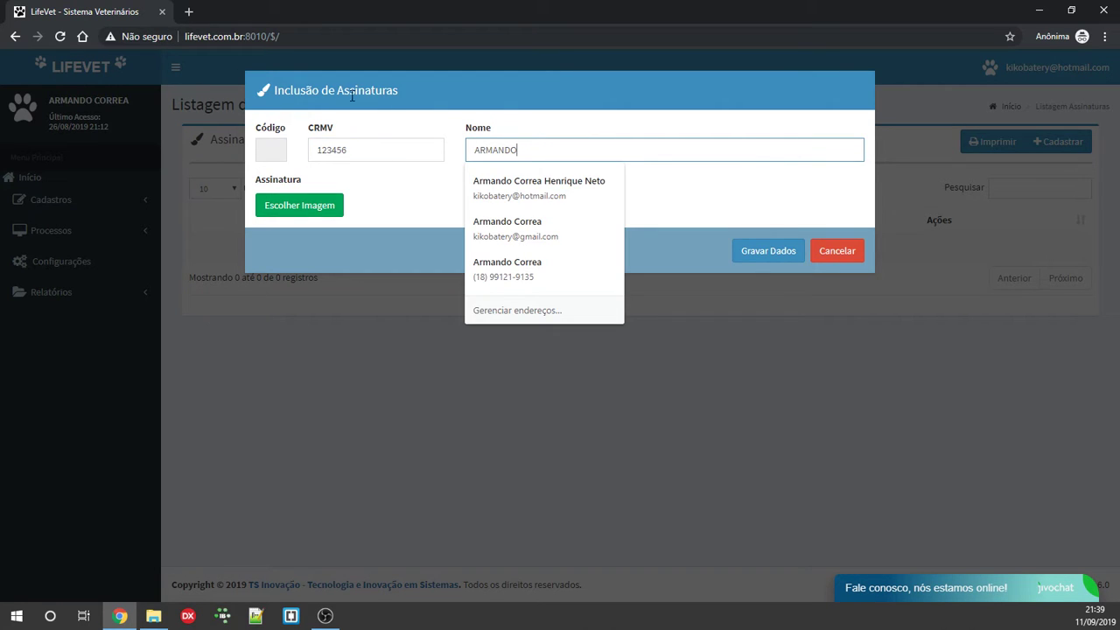
# Step: Attach the image Monteiro_Lobato_ASSINATURA.jpg to the signature record and save it
pyautogui.click(320, 210)
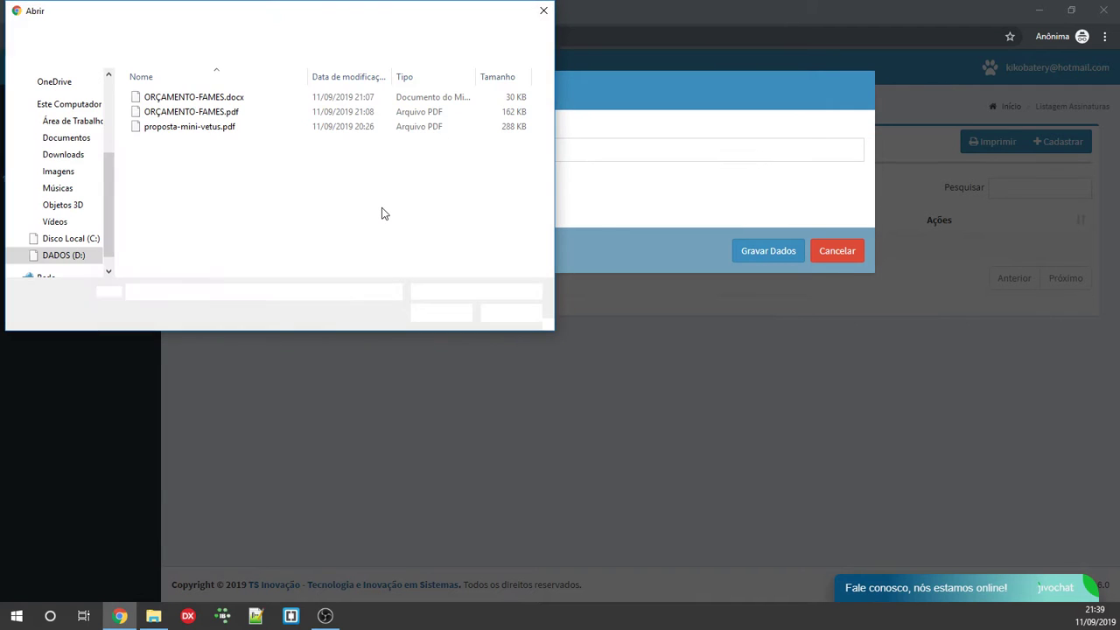
pyautogui.moveTo(265, 17); pyautogui.dragTo(1119, 133)
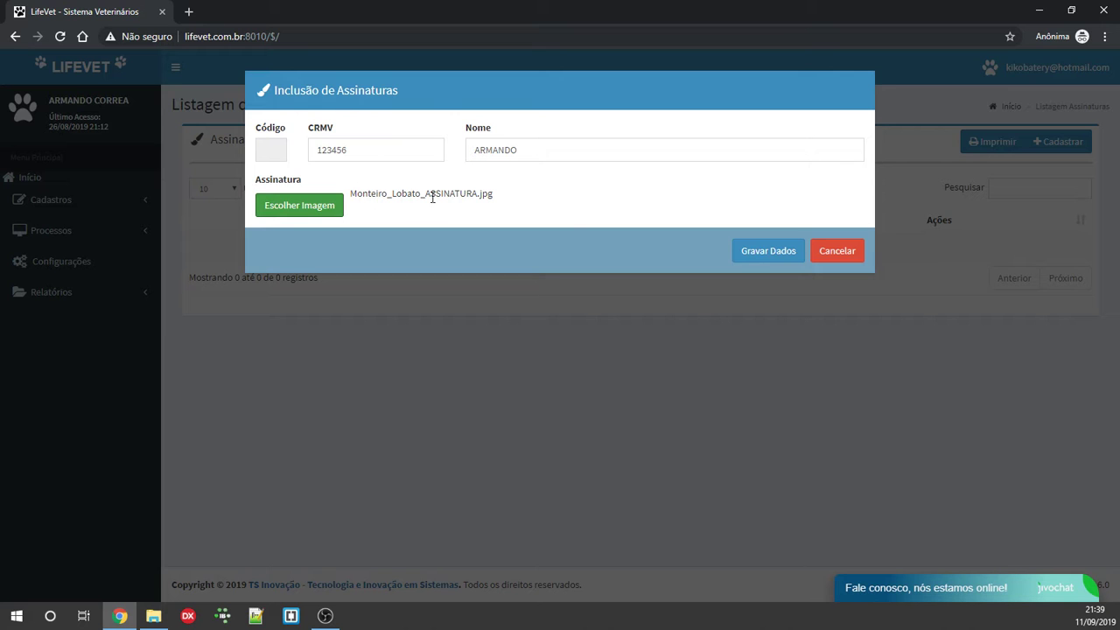
pyautogui.click(745, 252)
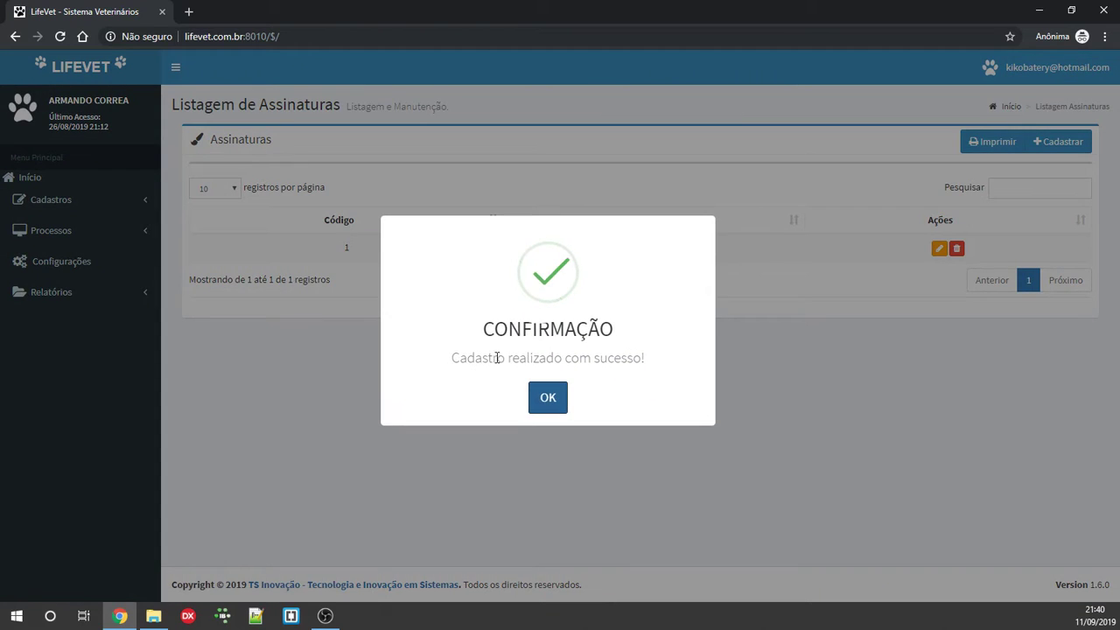
pyautogui.click(545, 395)
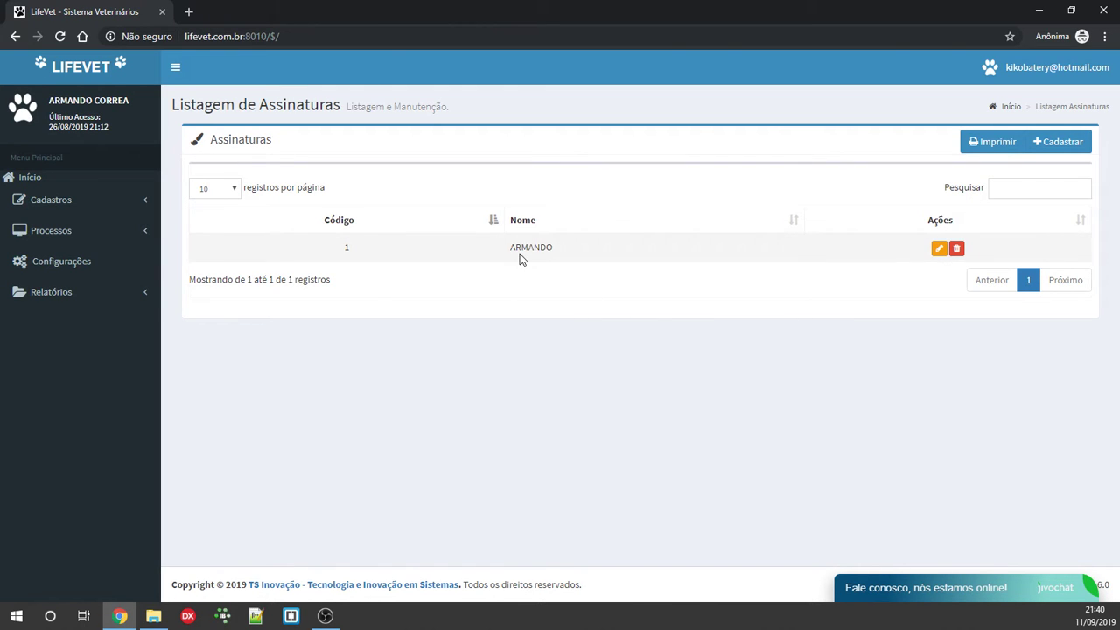
# Step: Start a new exam request from the requests listing and enter YUKI as the animal's name
pyautogui.click(39, 206)
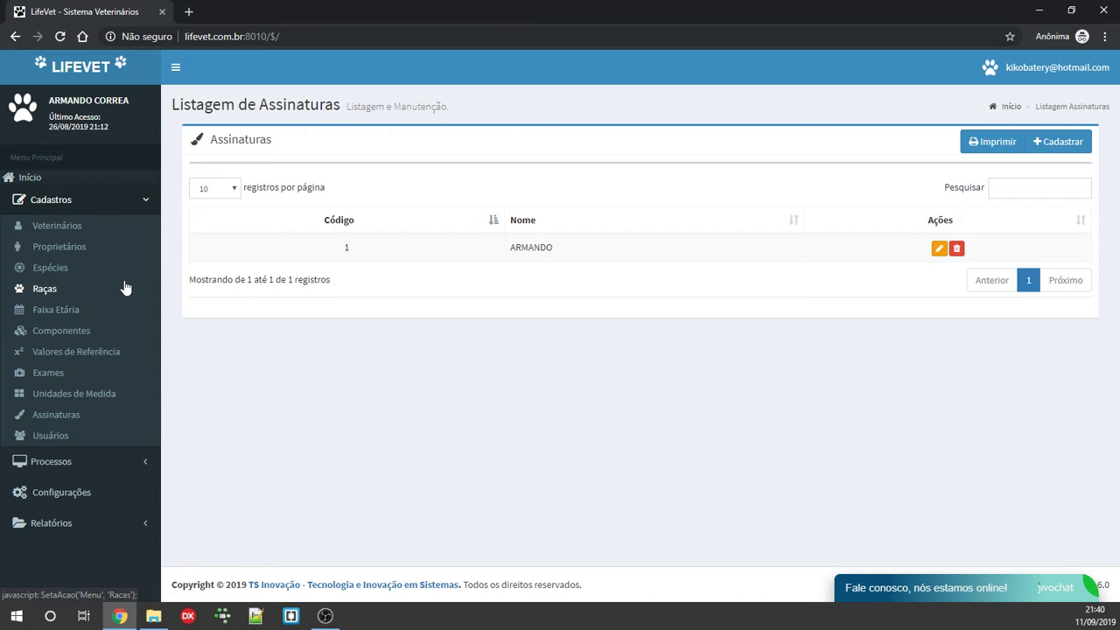
pyautogui.click(87, 200)
pyautogui.click(77, 240)
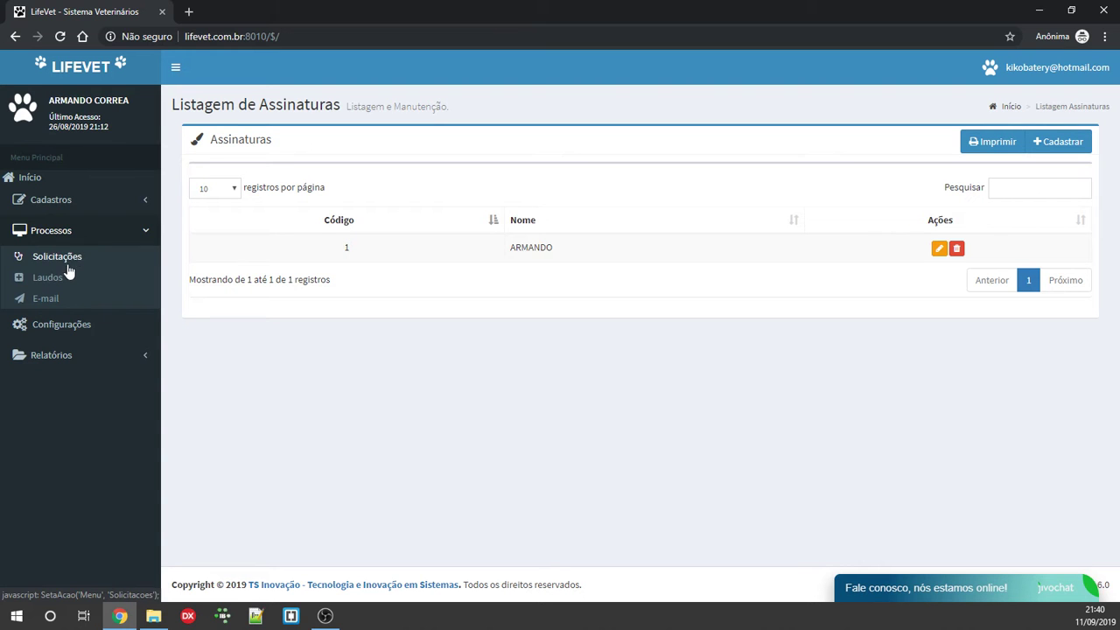
pyautogui.click(40, 256)
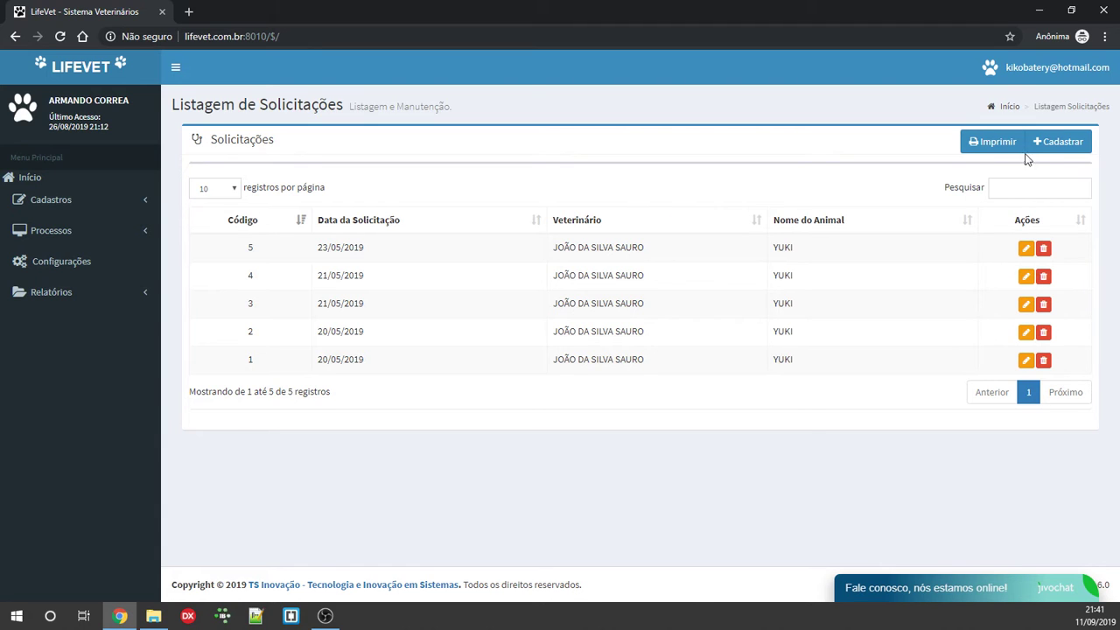
pyautogui.click(1063, 143)
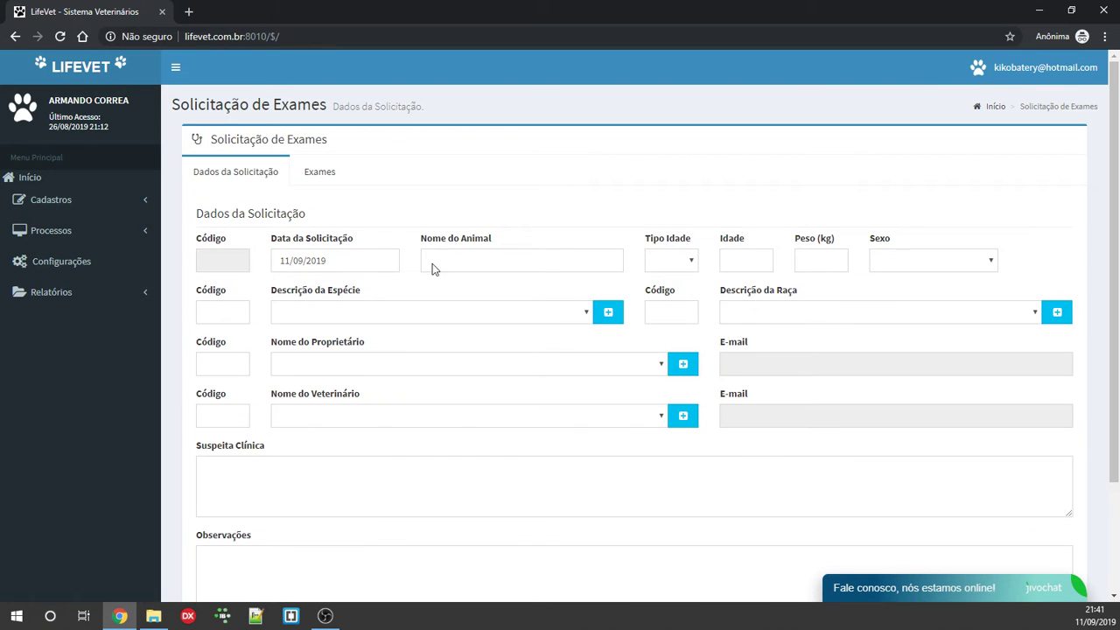
pyautogui.click(475, 261)
pyautogui.write('Y')
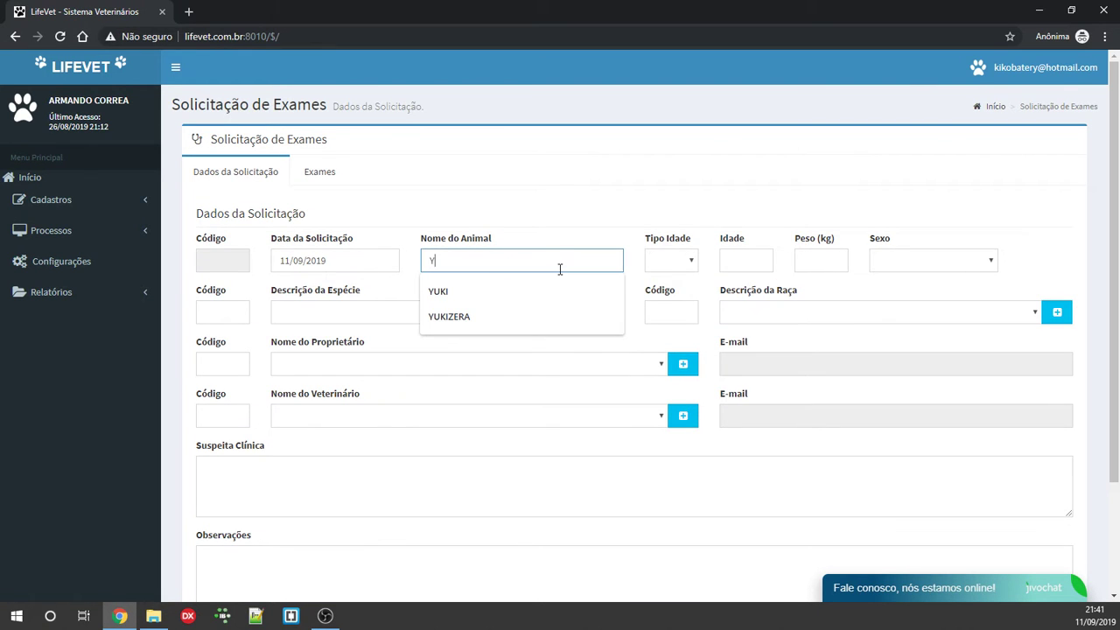
pyautogui.write('UKI')
pyautogui.press('Tab')
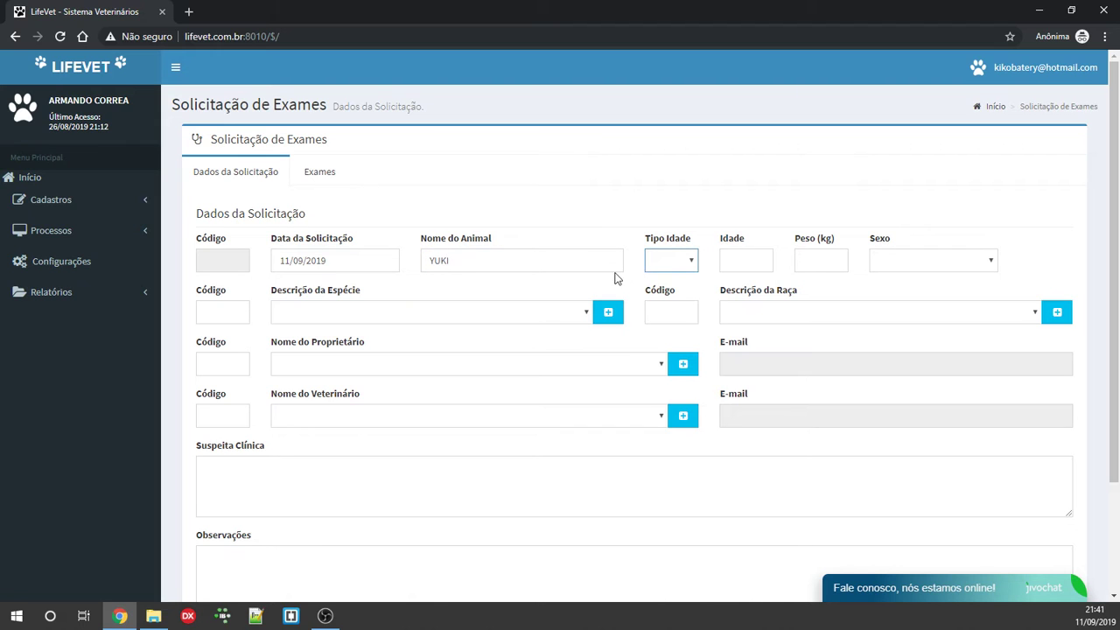
# Step: Set the animal's age to 1 with age type Anos, weight to 10 kg and sex to Fêmea
pyautogui.click(666, 270)
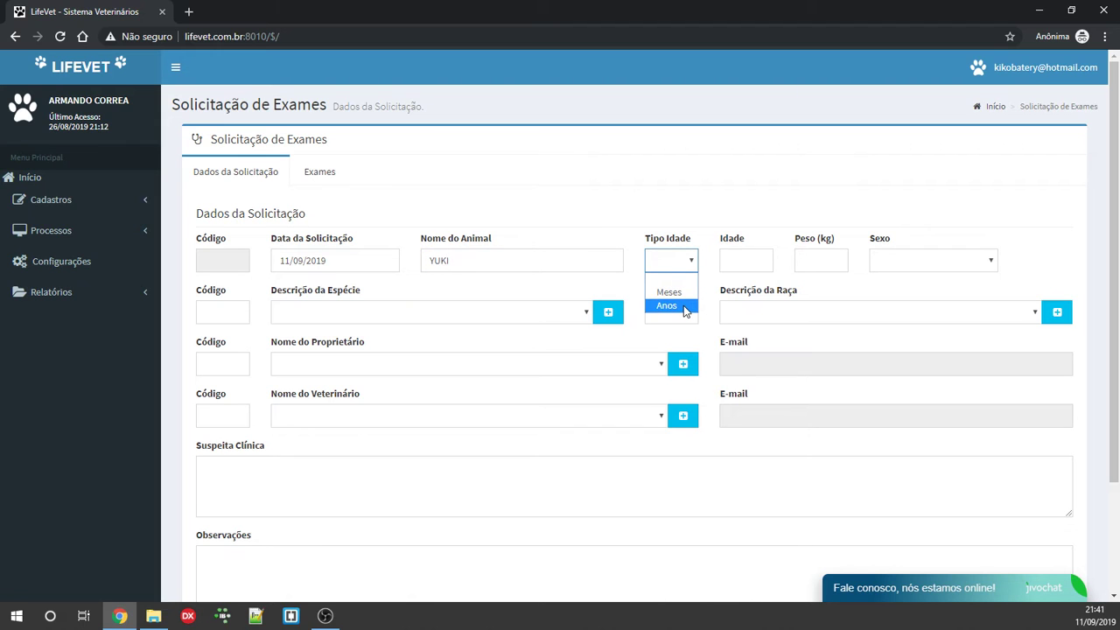
pyautogui.click(667, 305)
pyautogui.click(752, 261)
pyautogui.write('1')
pyautogui.press('Tab')
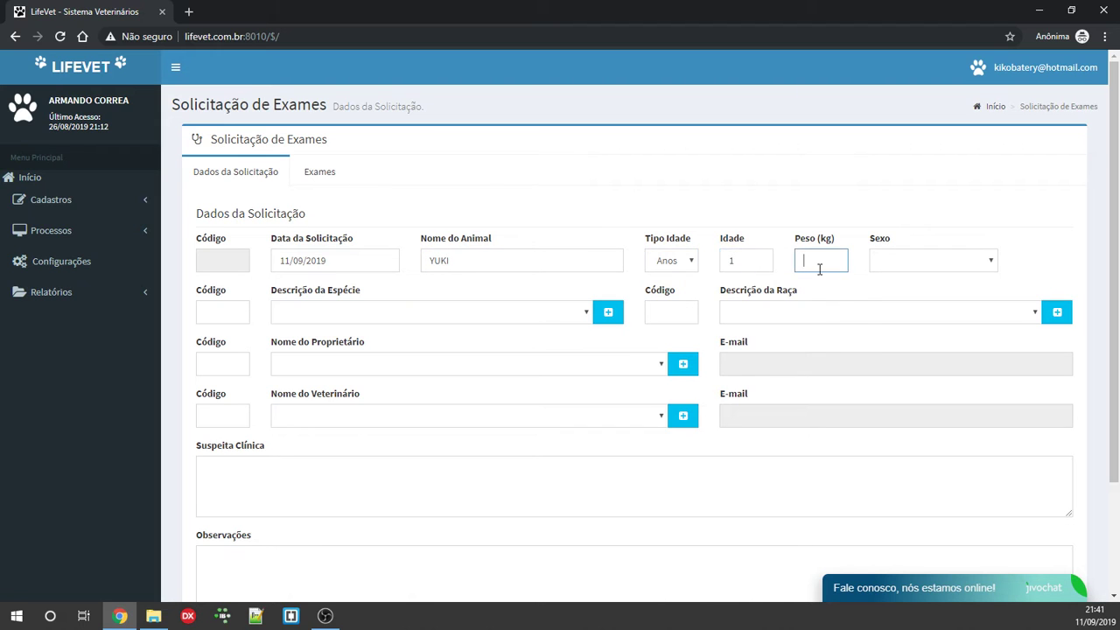
pyautogui.write('10')
pyautogui.press('Tab')
pyautogui.click(918, 261)
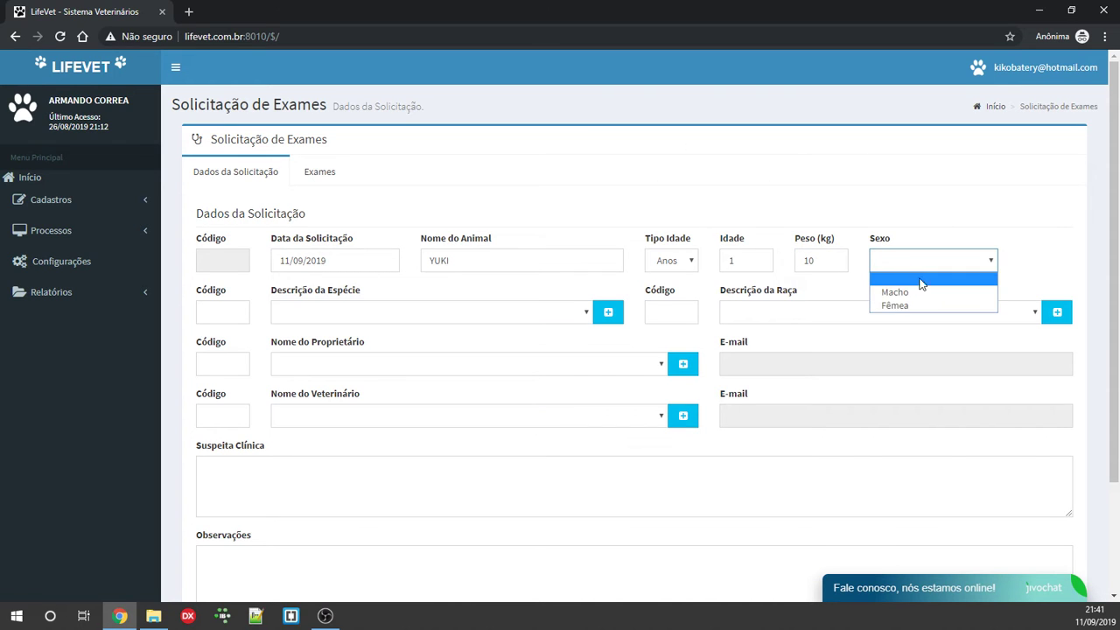
pyautogui.click(928, 305)
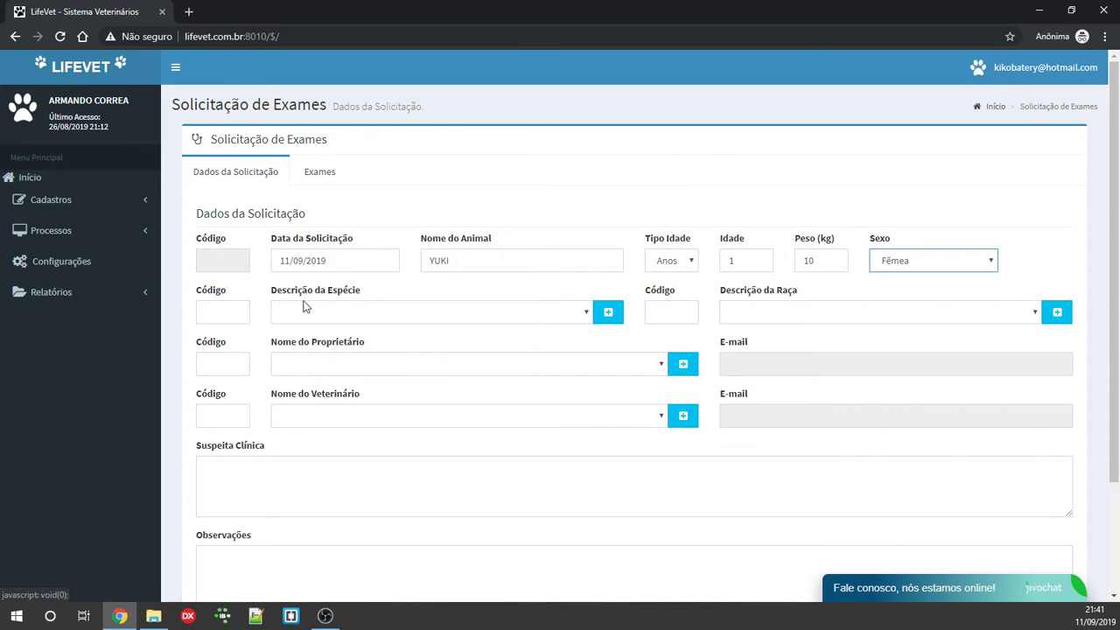
# Step: Choose CANINA as the animal's species and AKITA as its breed
pyautogui.click(432, 316)
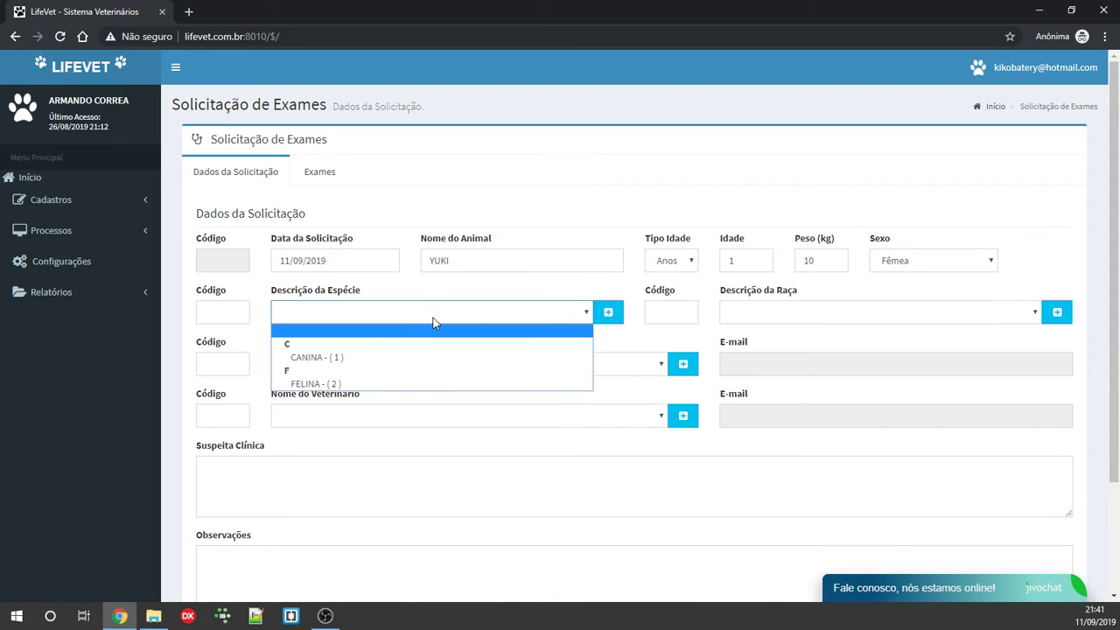
pyautogui.click(320, 357)
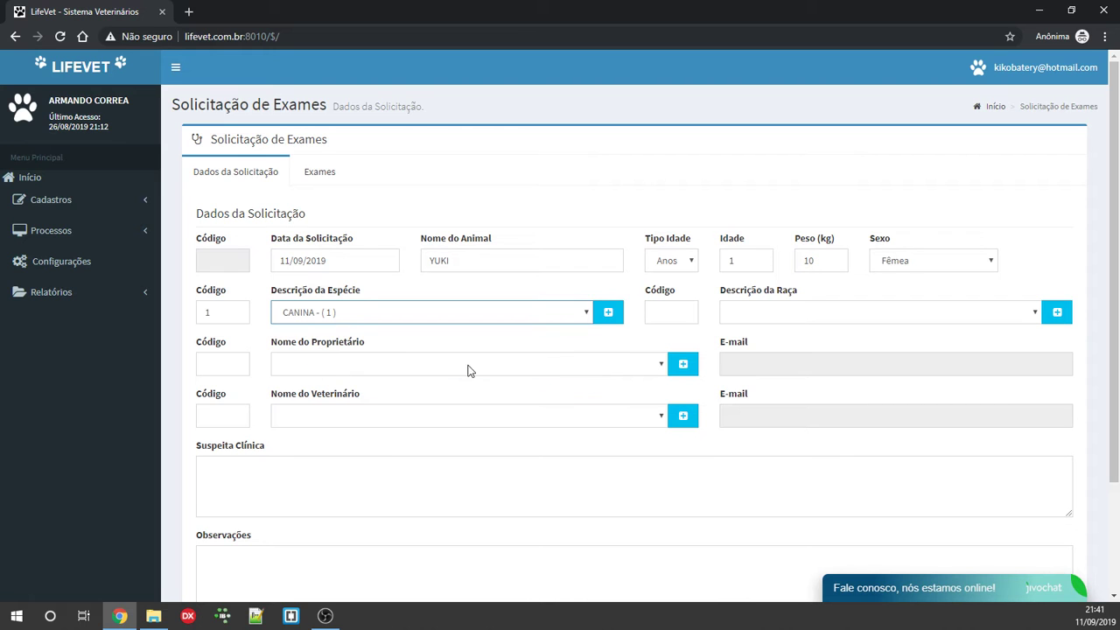
pyautogui.click(758, 315)
pyautogui.click(770, 357)
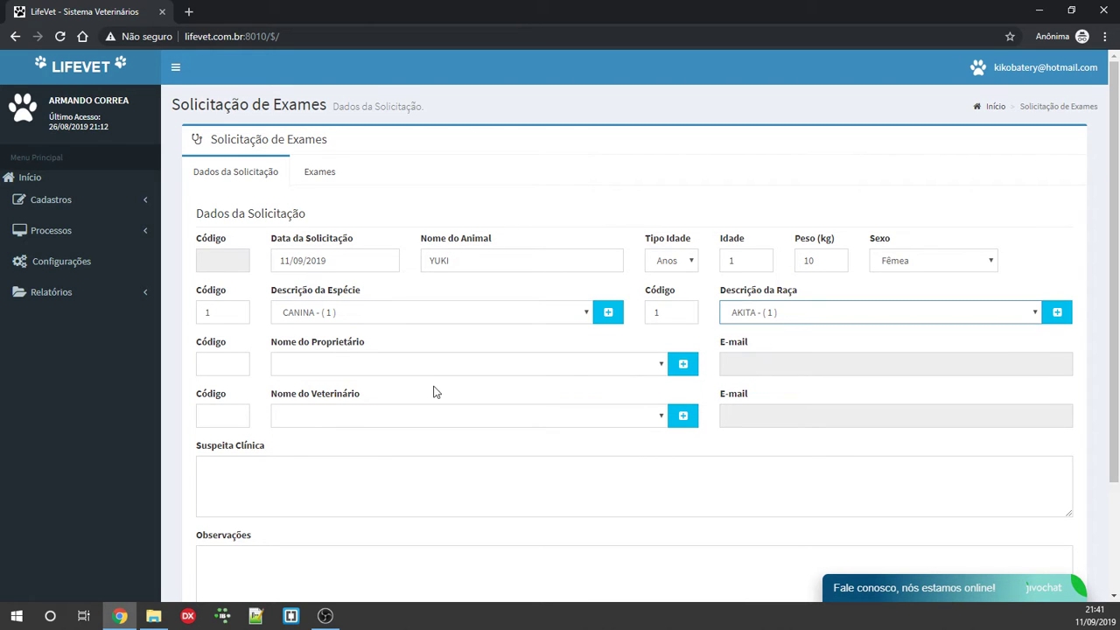
# Step: Leave the request's owner blank and select the veterinarian with code 5
pyautogui.click(422, 368)
pyautogui.click(494, 368)
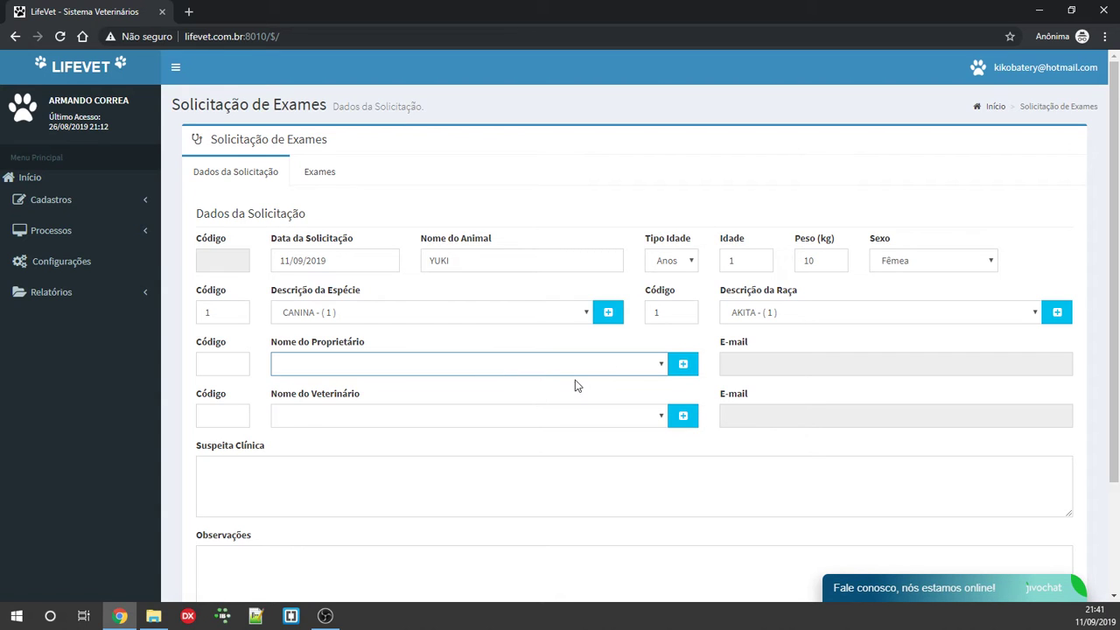
pyautogui.click(507, 421)
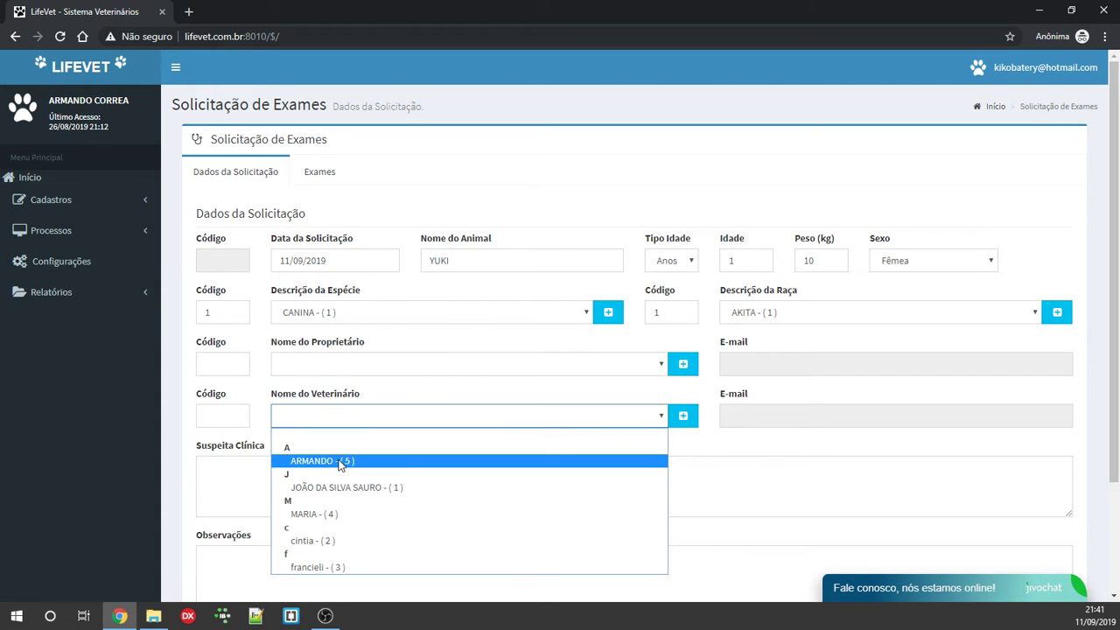
pyautogui.click(341, 461)
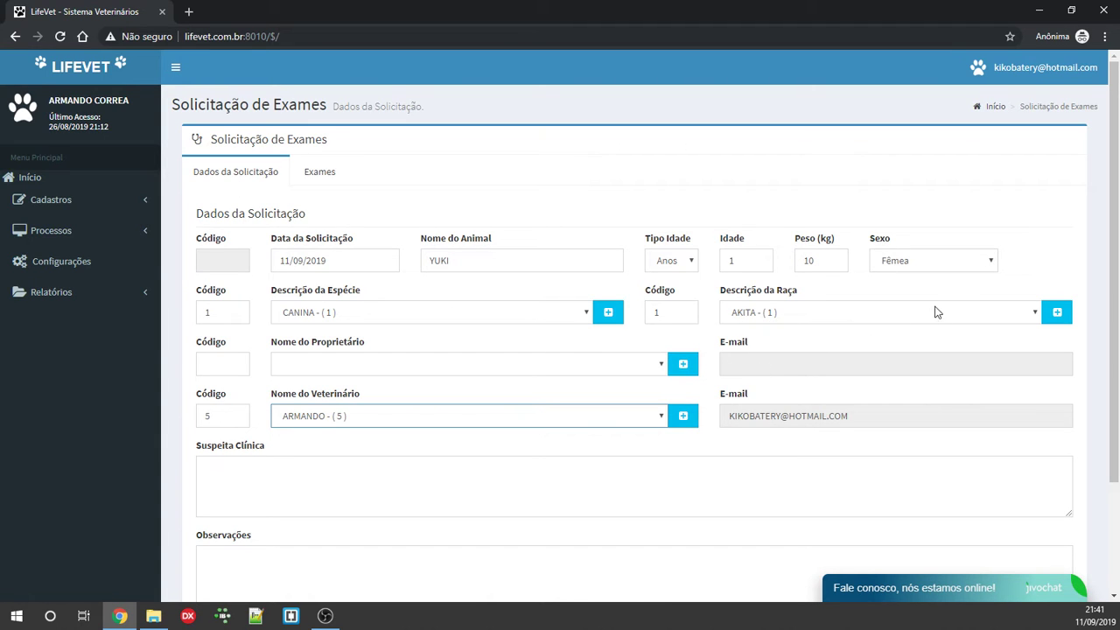
# Step: Look over the available breeds and the form for adding a new breed, and cancel the form without saving
pyautogui.click(889, 320)
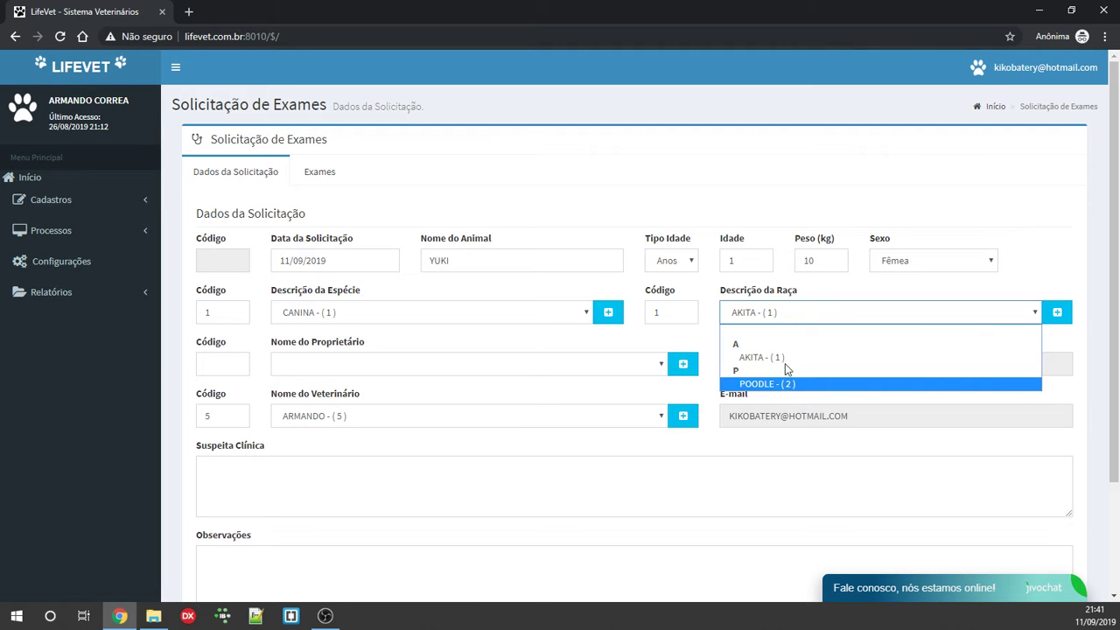
pyautogui.click(794, 319)
pyautogui.click(1058, 313)
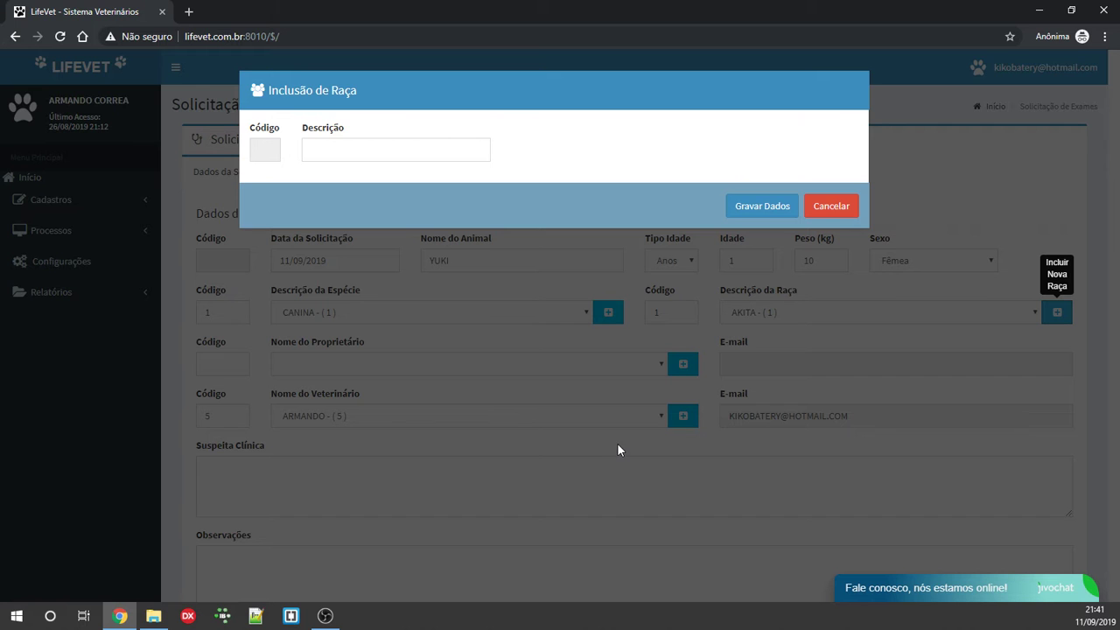
pyautogui.click(830, 206)
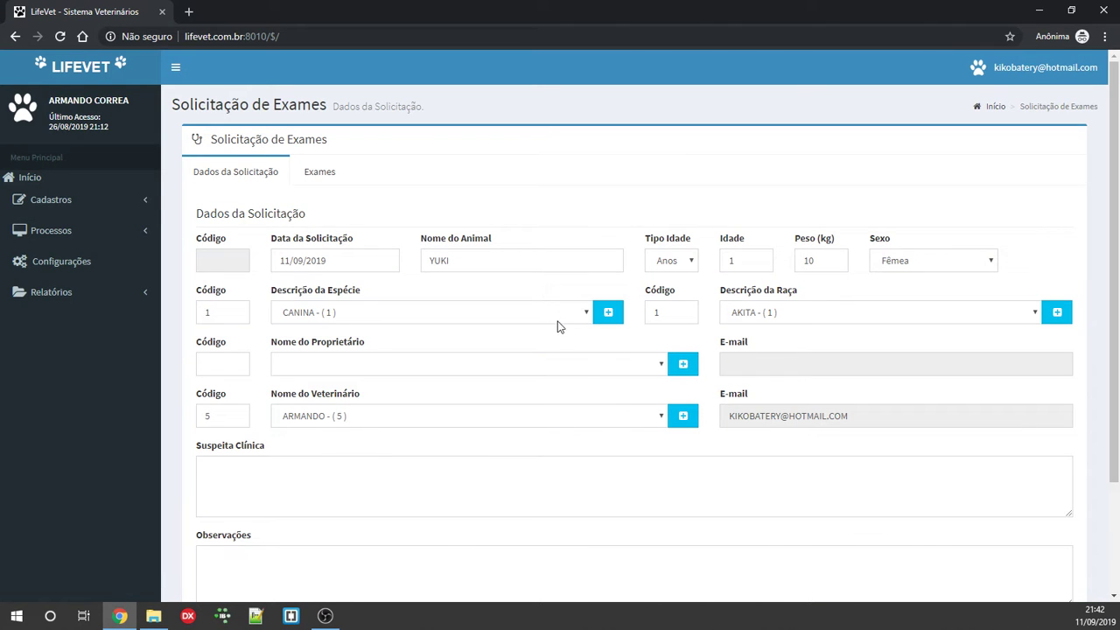
# Step: Save the exam request with the clinical suspicion and observations left blank
pyautogui.scroll(-1, 552, 299)
pyautogui.click(350, 412)
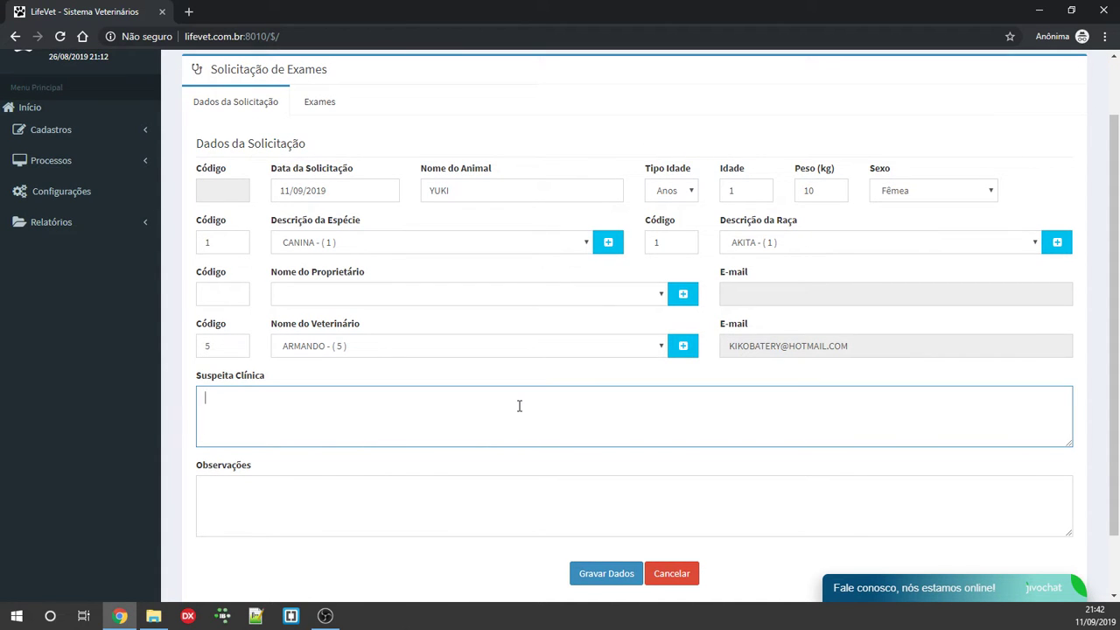
pyautogui.write('BL')
pyautogui.click(347, 502)
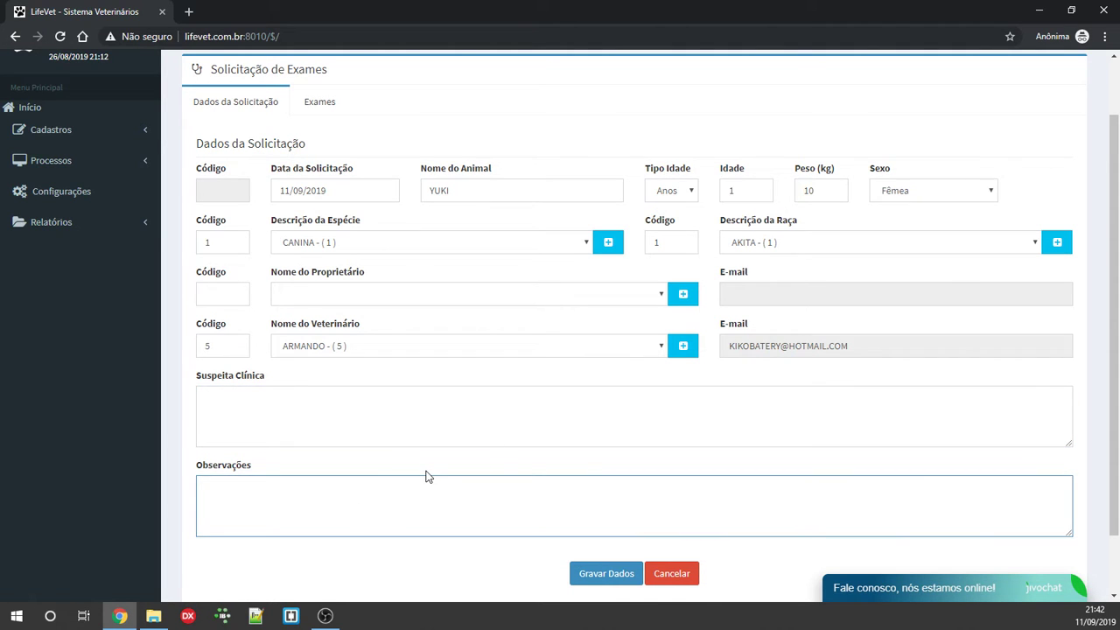
pyautogui.click(612, 577)
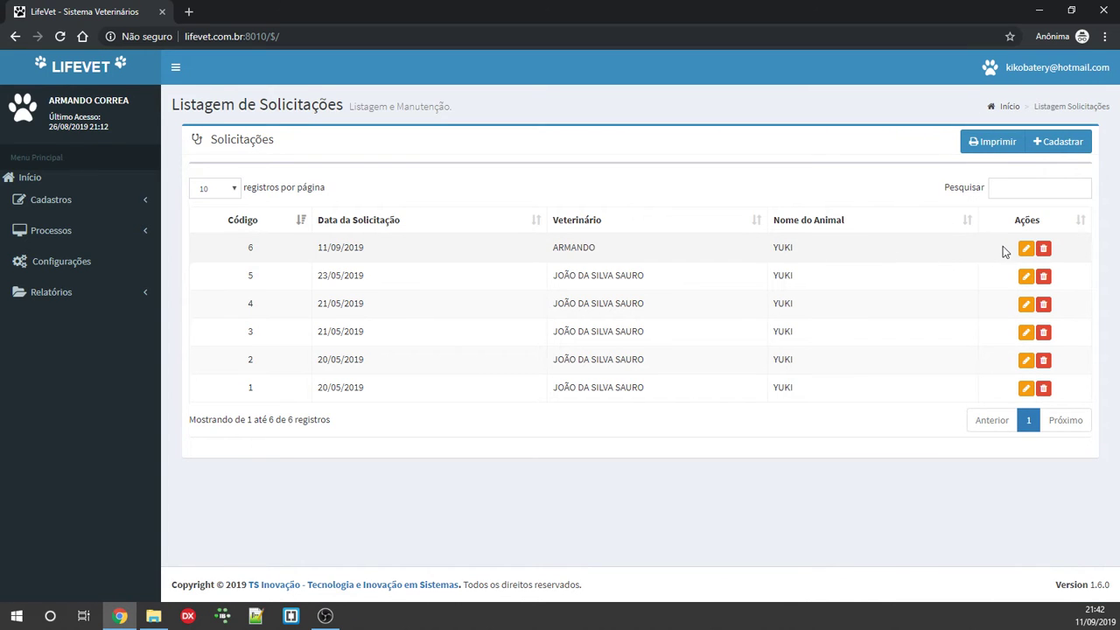
# Step: Reopen YUKI's exam request dated 11/09/2019 and add the HEMOGRAMA exam to it
pyautogui.click(1023, 250)
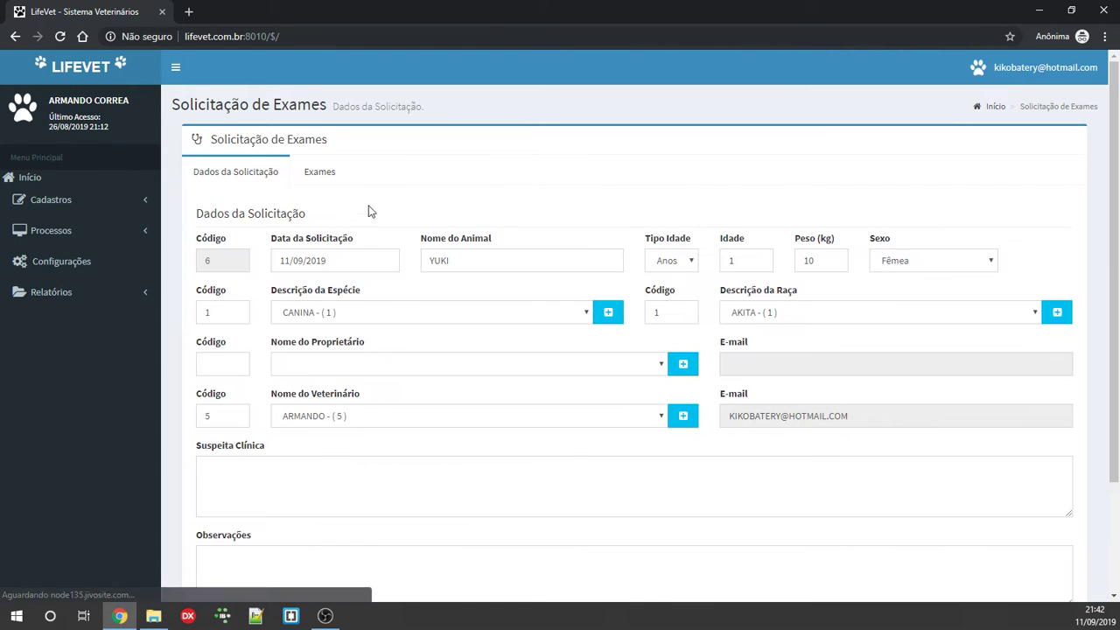
pyautogui.click(311, 175)
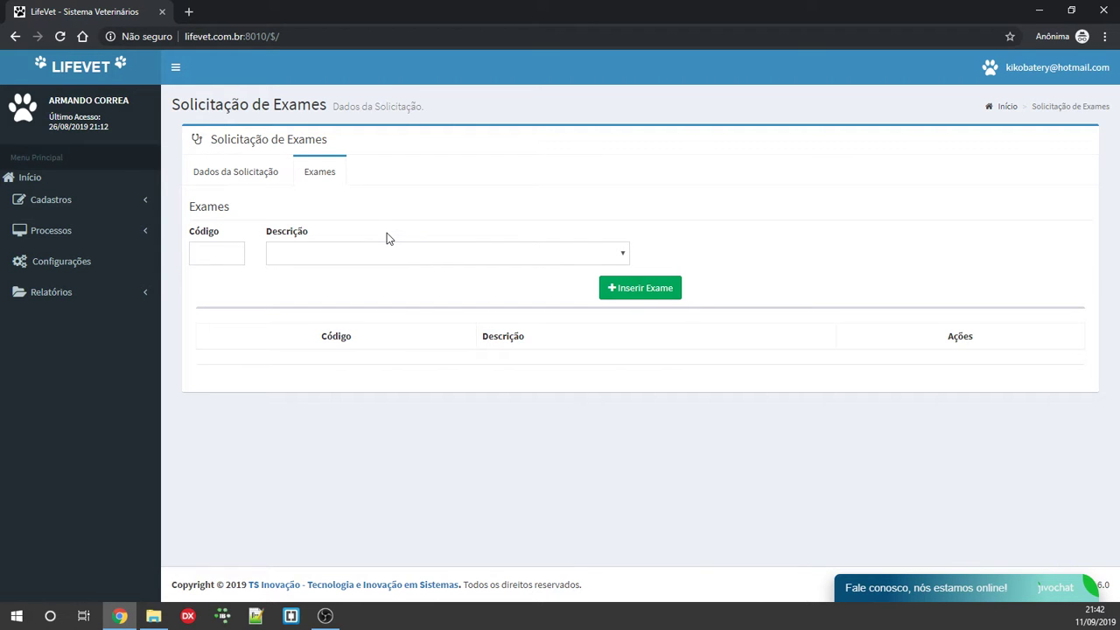
pyautogui.click(366, 259)
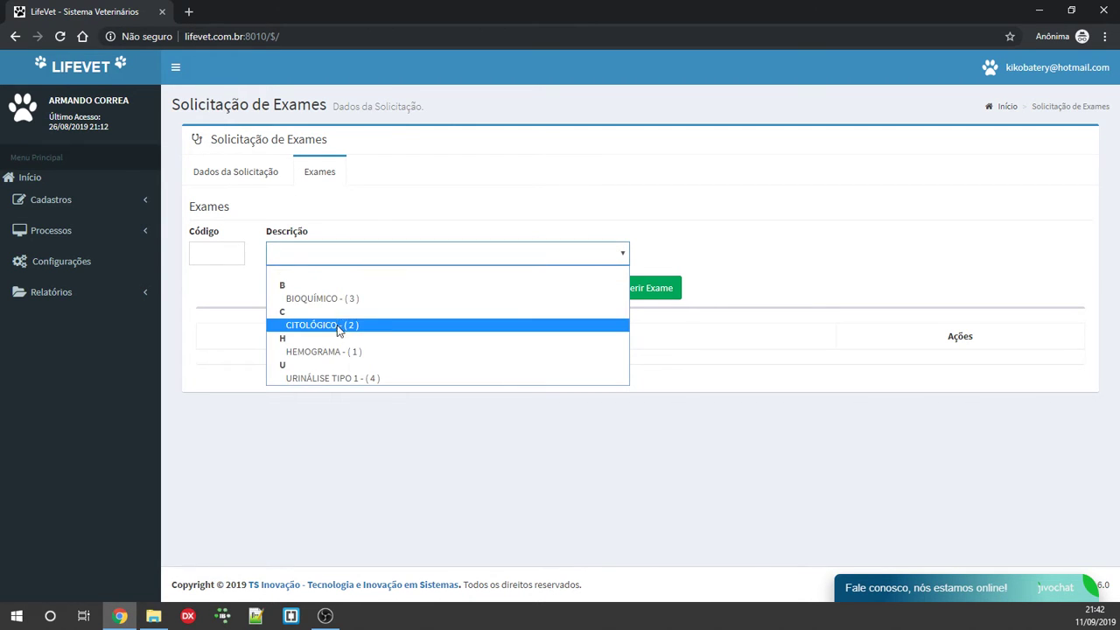
pyautogui.click(337, 351)
pyautogui.click(650, 291)
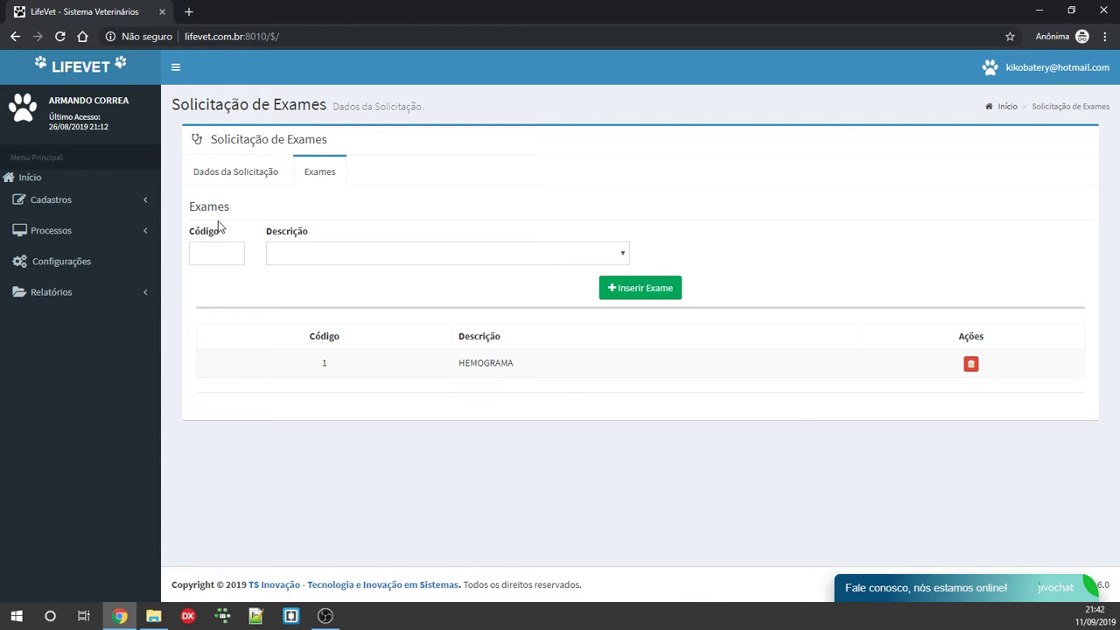
# Step: Start a new report from the reports listing and link it to YUKI's exam request dated 11/09/2019
pyautogui.click(78, 234)
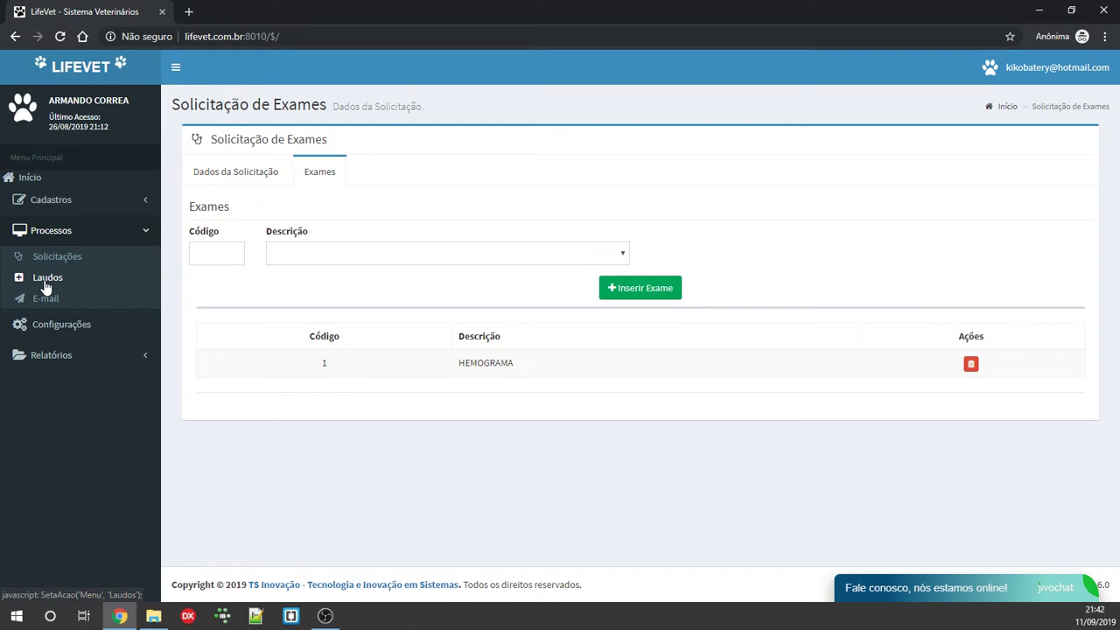
pyautogui.click(48, 280)
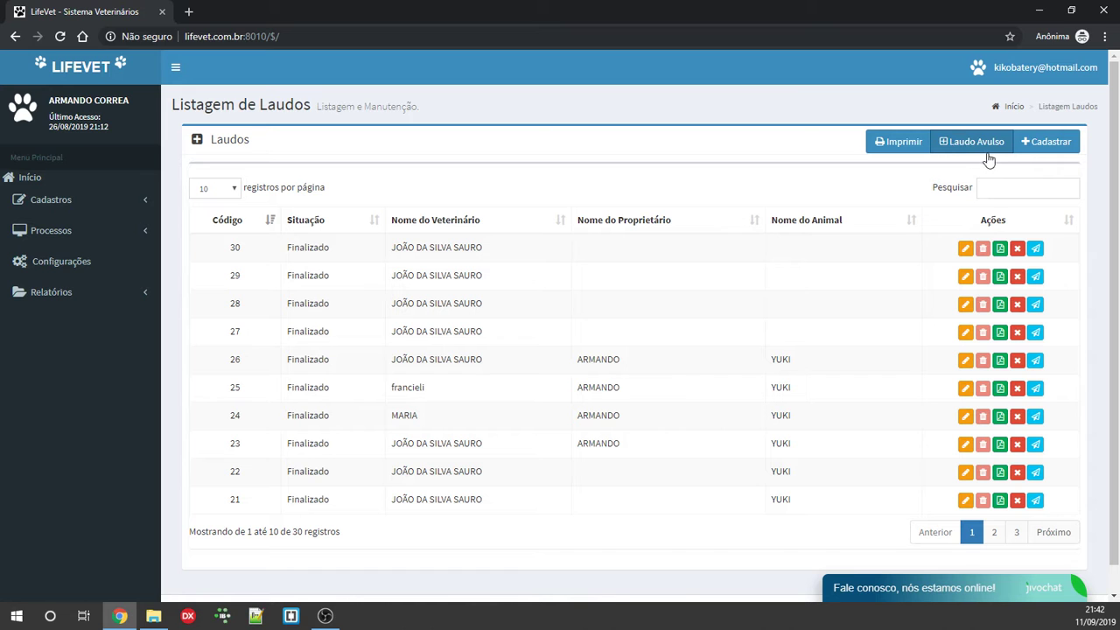
pyautogui.click(1052, 148)
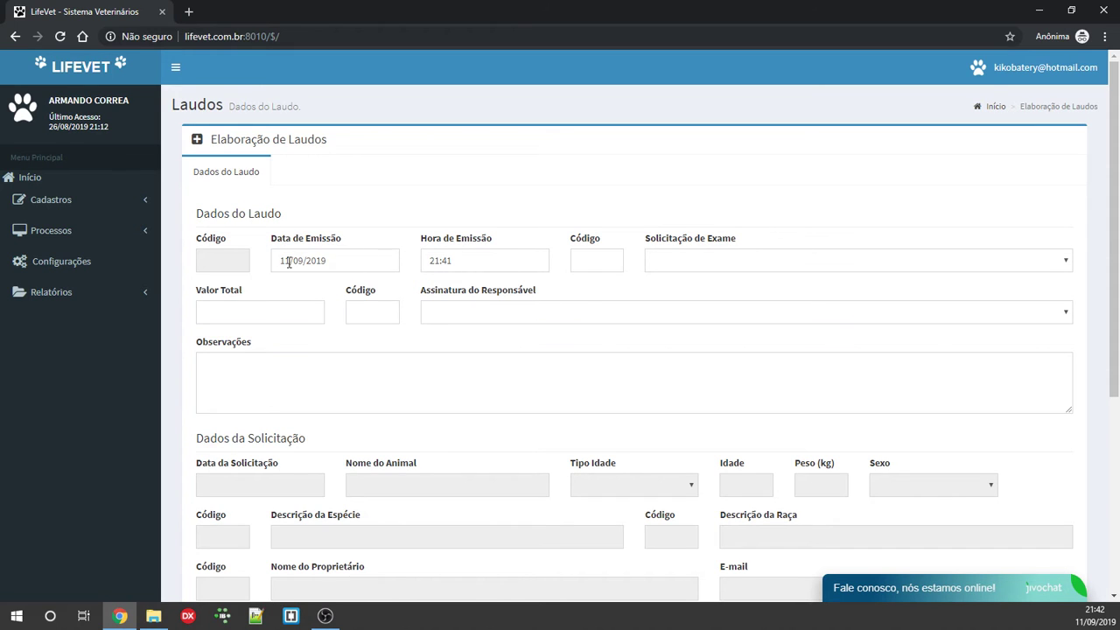
pyautogui.click(611, 262)
pyautogui.click(705, 261)
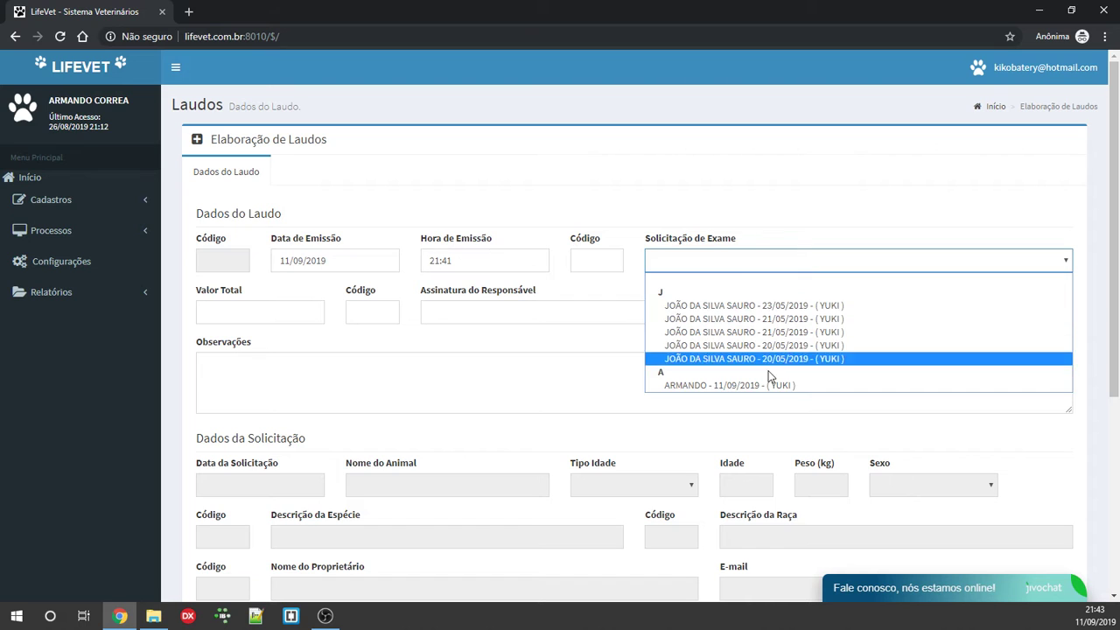
pyautogui.click(739, 389)
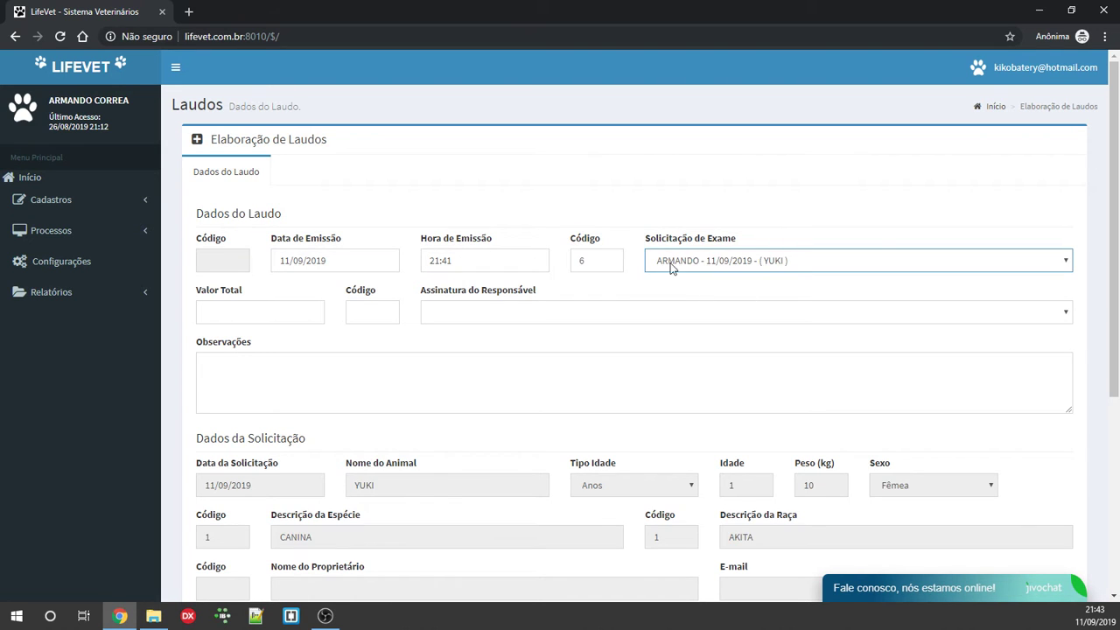
# Step: Set the report's total value to 150,00 and select the responsible signature with code 1
pyautogui.click(268, 314)
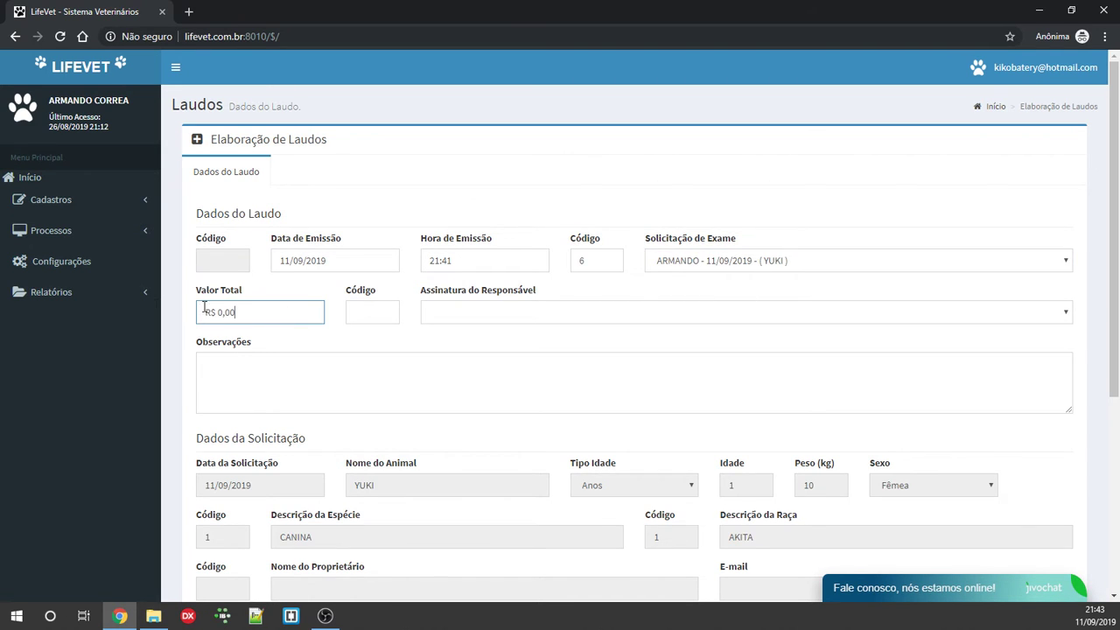
pyautogui.tripleClick(268, 314)
pyautogui.write('150,00')
pyautogui.press('Tab')
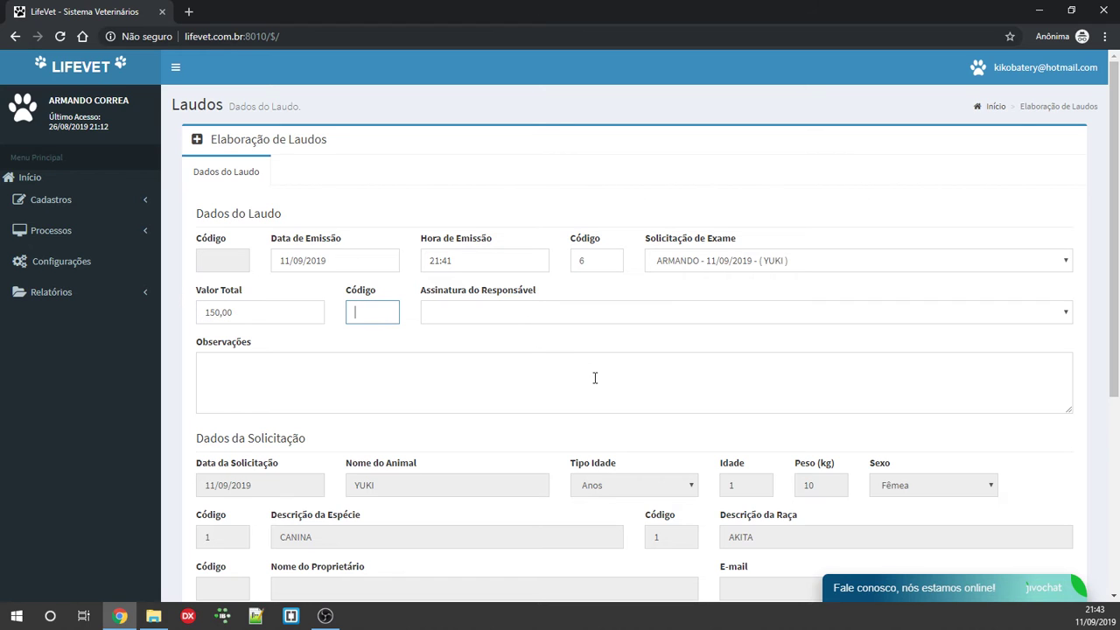
pyautogui.click(550, 321)
pyautogui.click(475, 356)
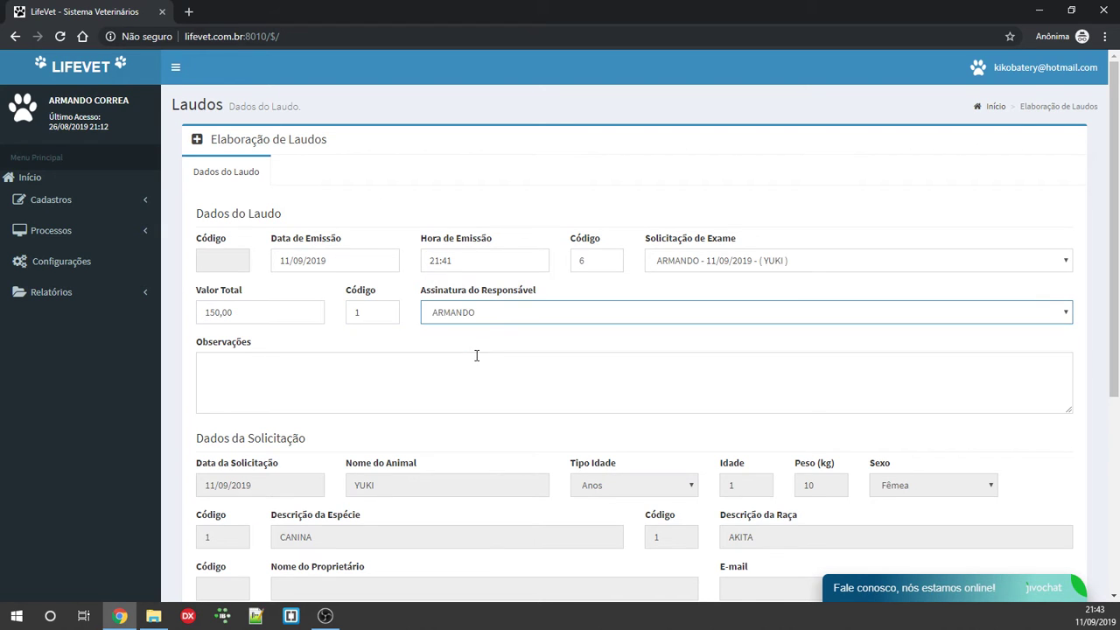
pyautogui.click(271, 382)
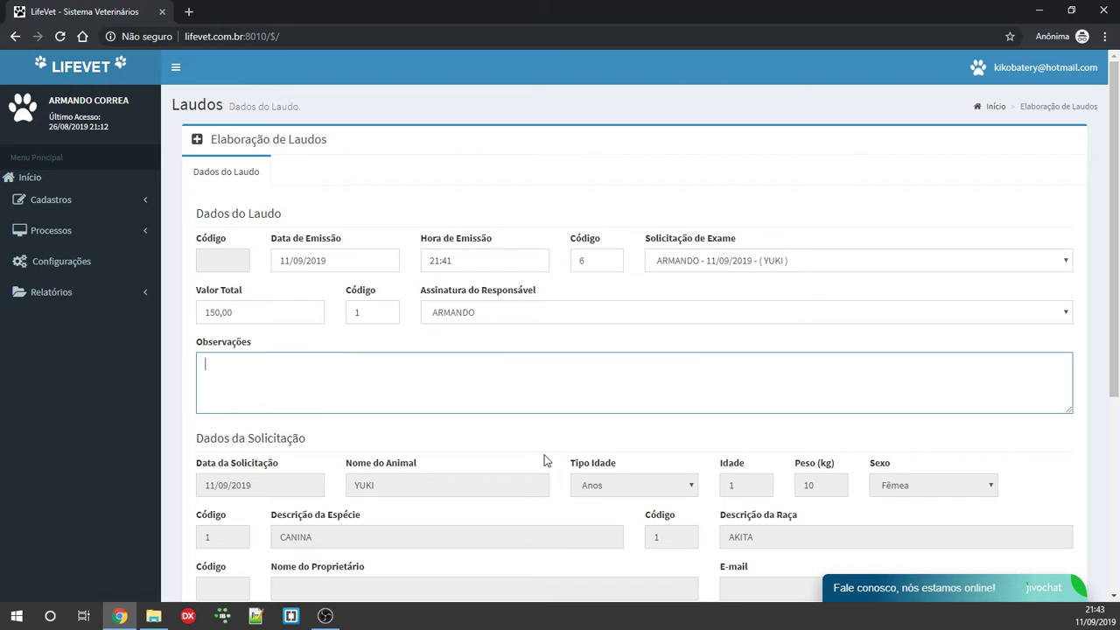
# Step: Enter the report observation "Exame realizado com sucesso" and save the report data
pyautogui.write('eX')
pyautogui.write('xame realizado com sucesso')
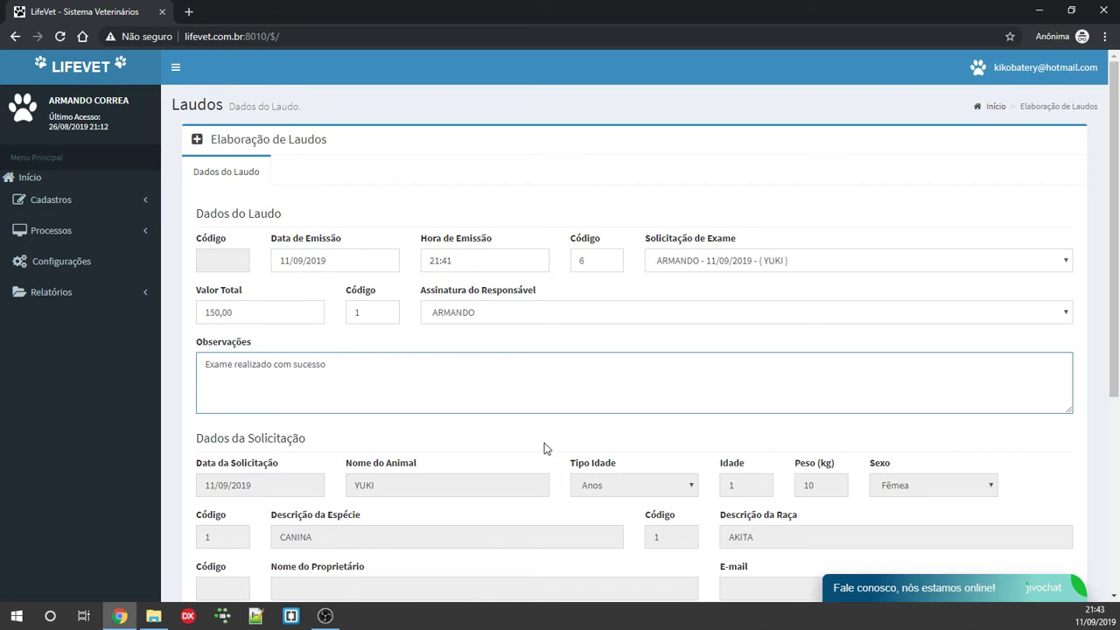
pyautogui.scroll(-2, 543, 449)
pyautogui.scroll(-2, 667, 420)
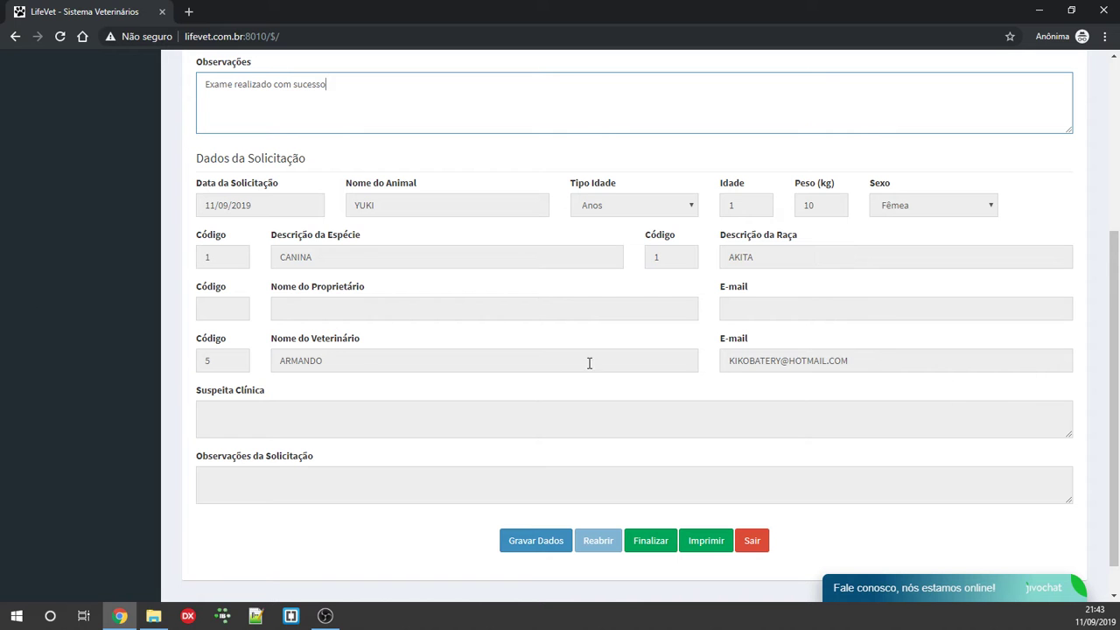
pyautogui.scroll(5, 550, 429)
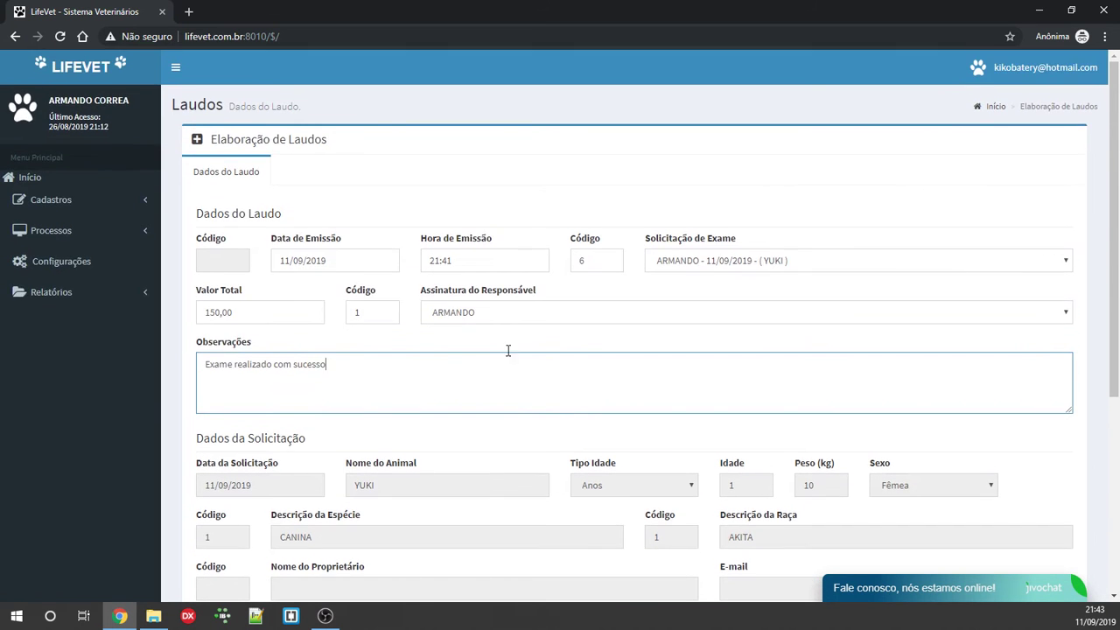
pyautogui.scroll(-6, 516, 394)
pyautogui.click(549, 503)
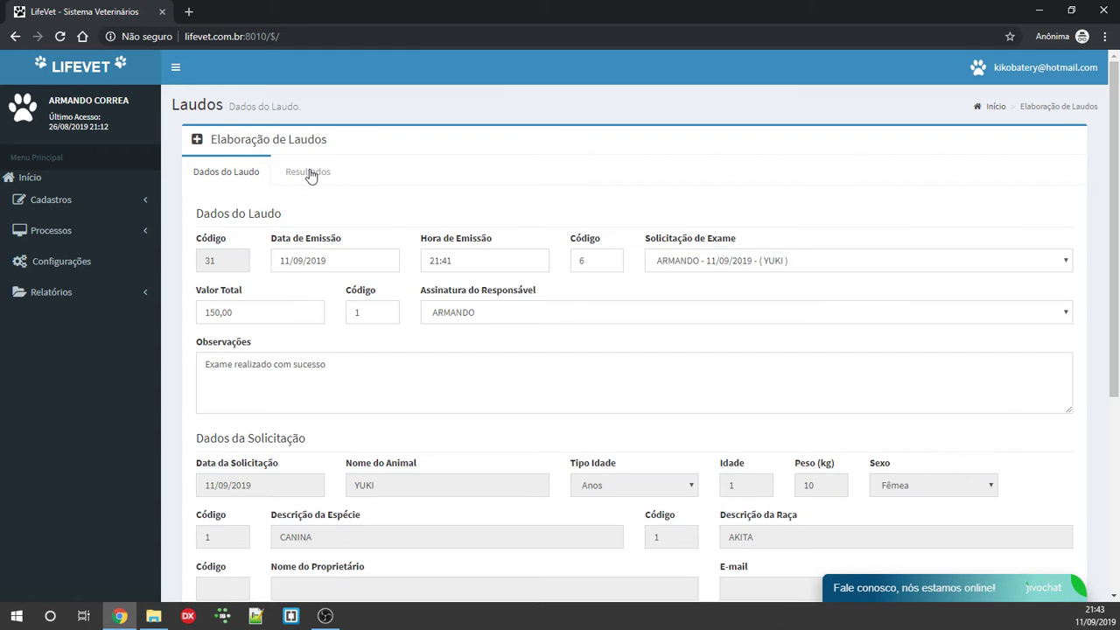
# Step: Open the saved report's results and examine the HEMOGRAMA components with their reference ranges
pyautogui.click(308, 172)
pyautogui.scroll(-1, 534, 297)
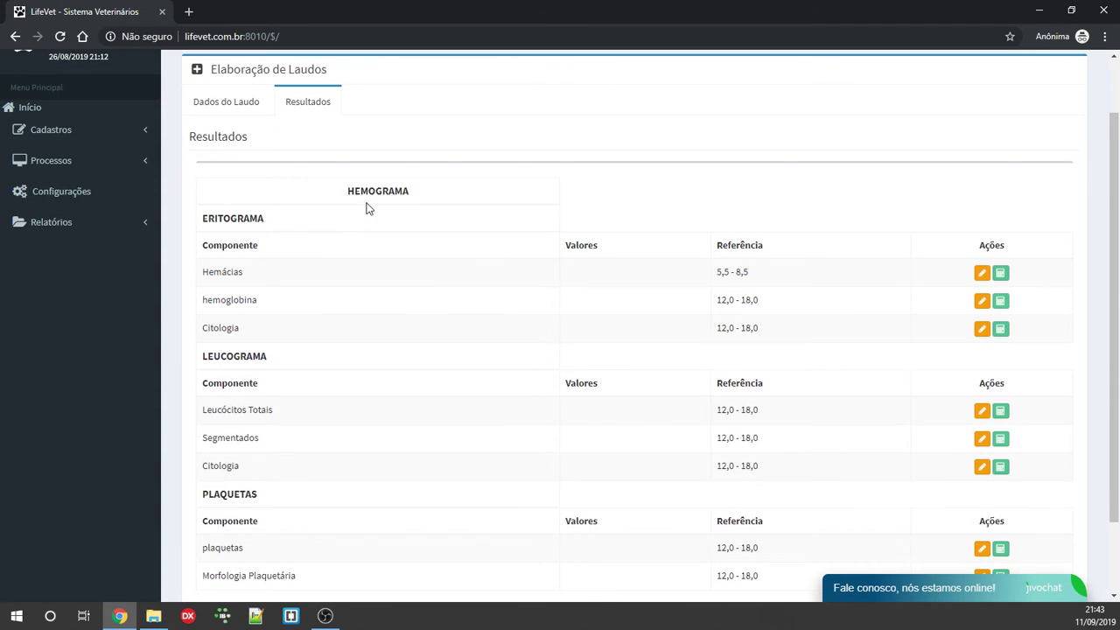
pyautogui.scroll(-1, 238, 352)
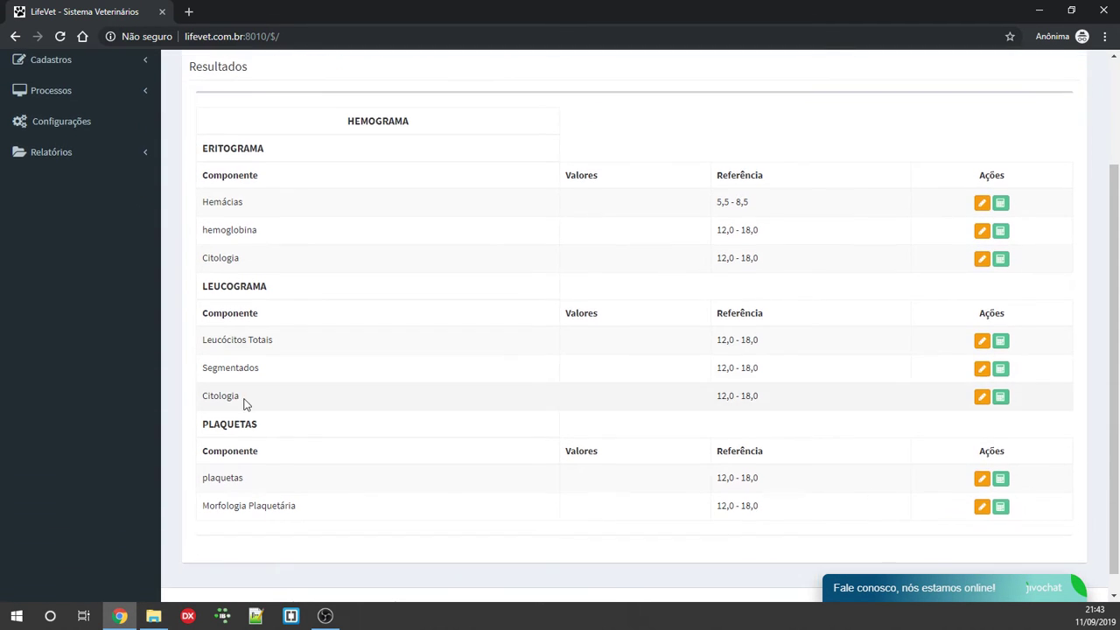
pyautogui.scroll(1, 255, 206)
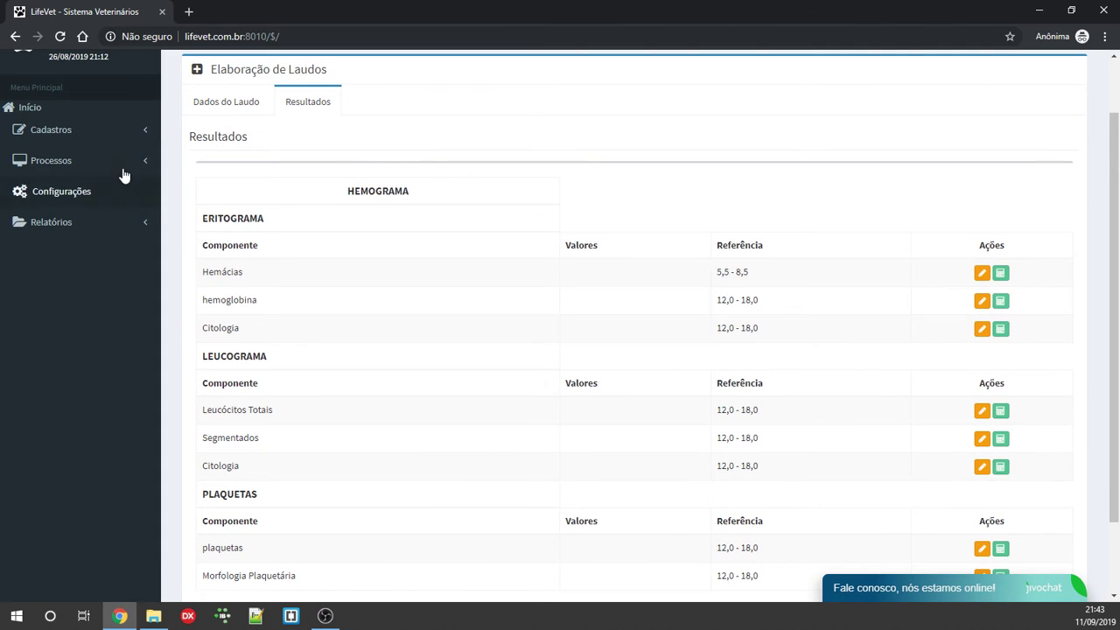
pyautogui.click(78, 133)
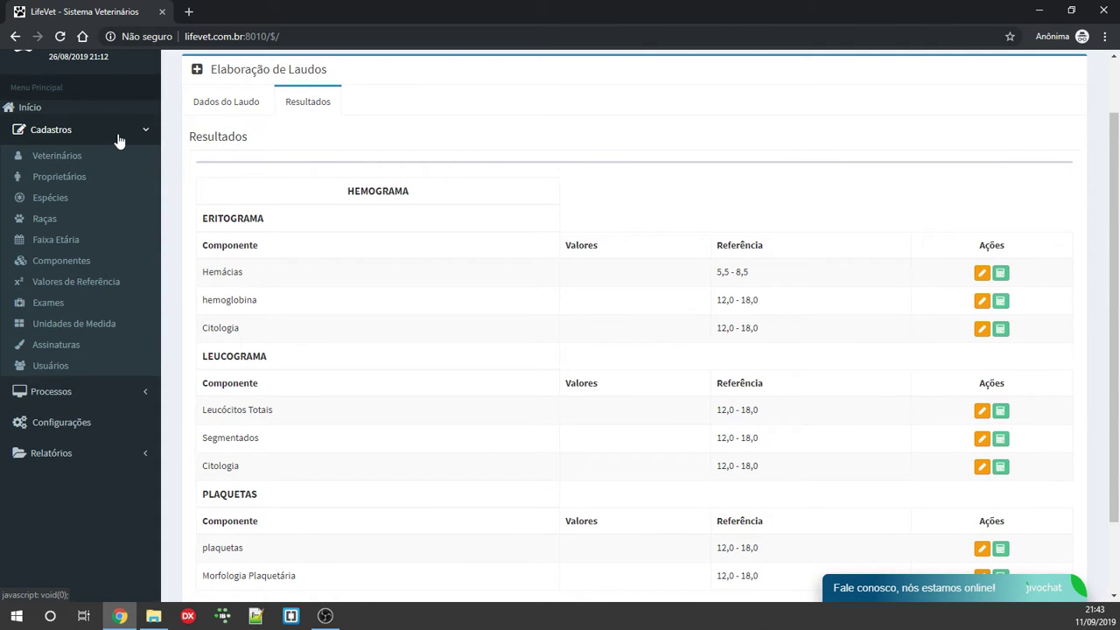
pyautogui.click(116, 133)
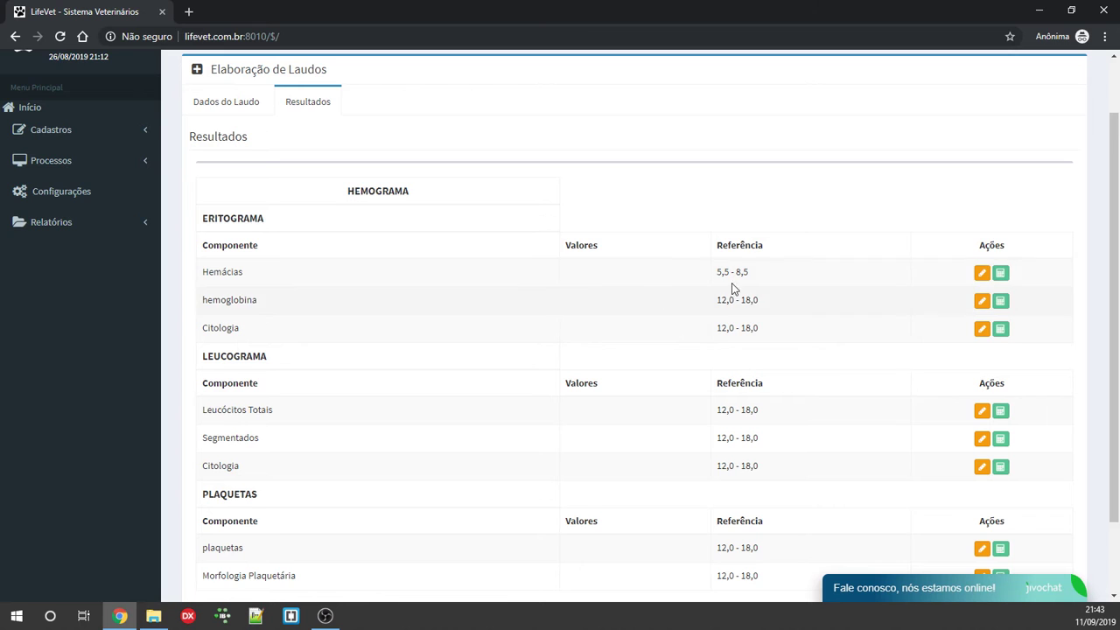
pyautogui.scroll(-1, 739, 286)
pyautogui.scroll(1, 463, 277)
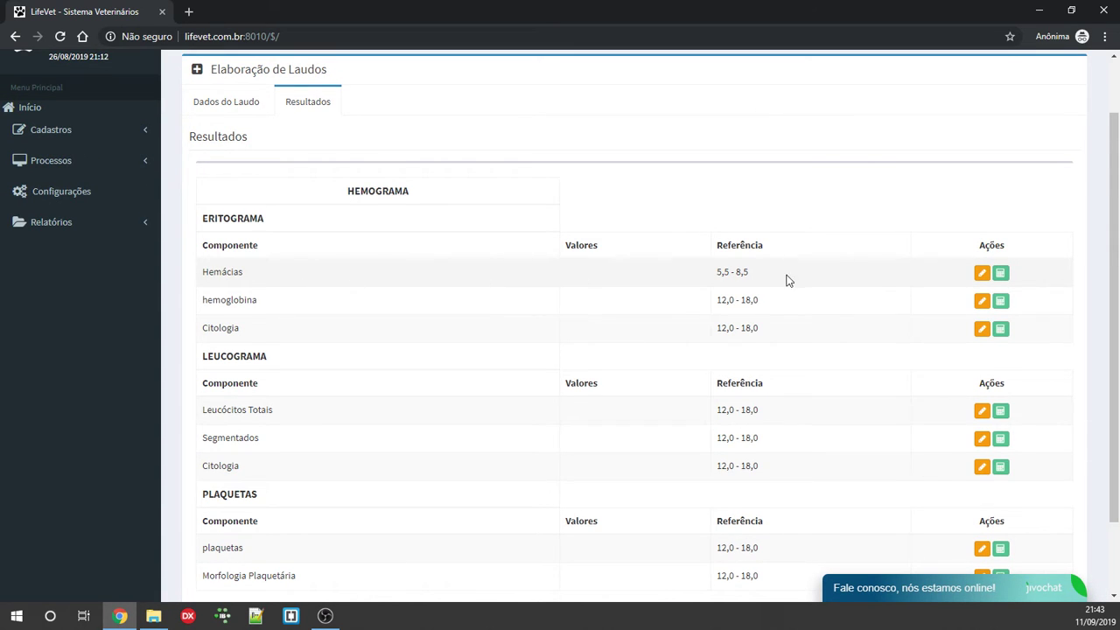
# Step: Record the Hemácias result as 6,60 with the unit milhões / ul and save it
pyautogui.click(983, 275)
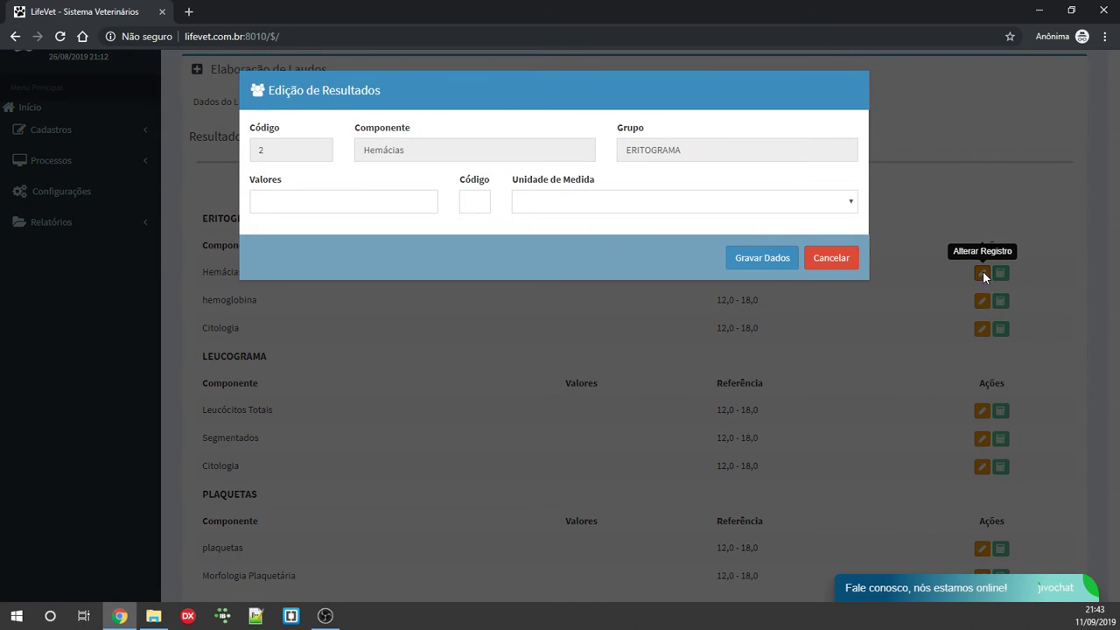
pyautogui.click(358, 203)
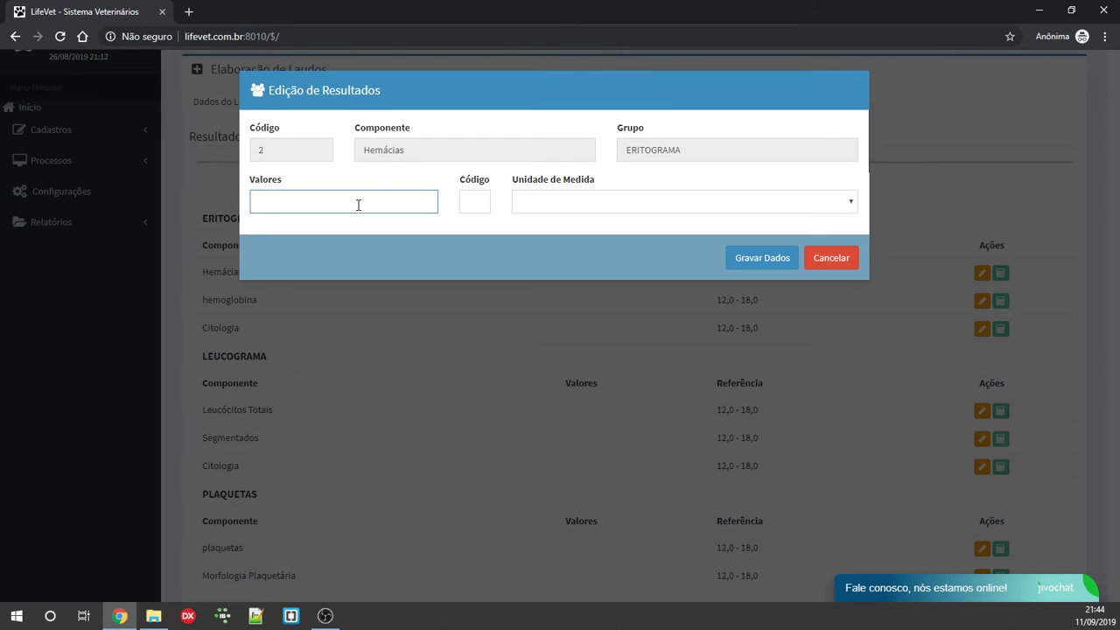
pyautogui.write('6,60')
pyautogui.click(623, 203)
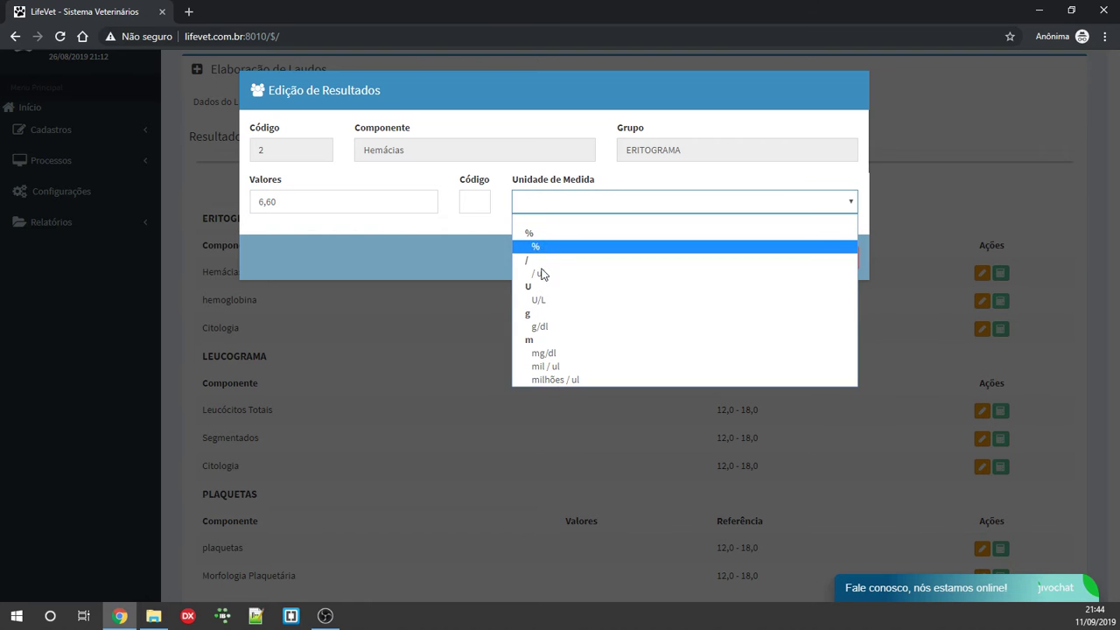
pyautogui.click(573, 380)
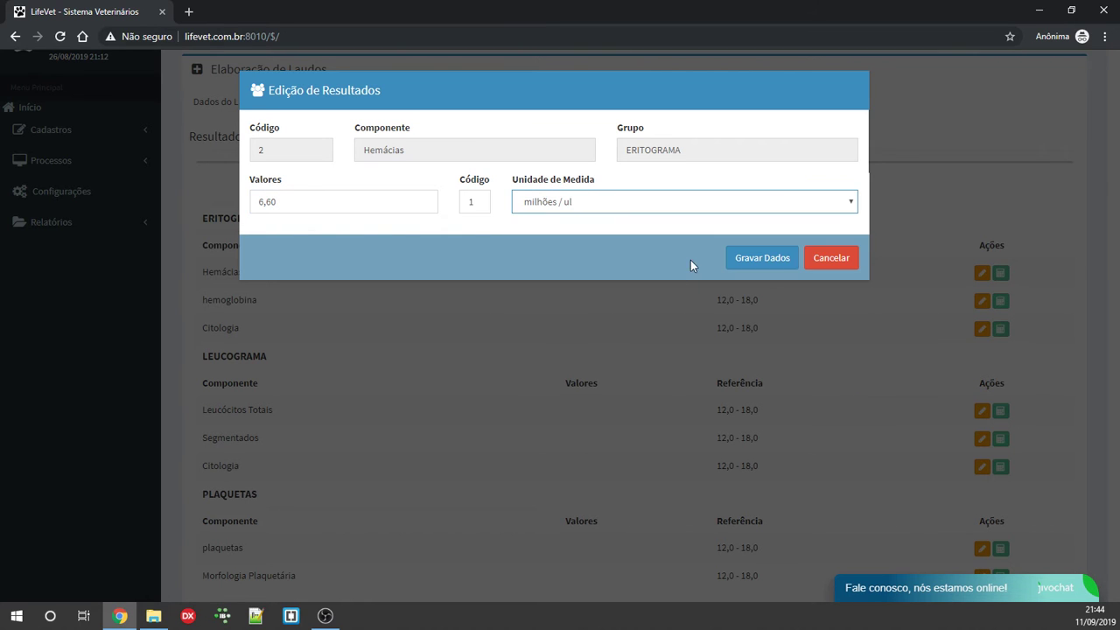
pyautogui.click(746, 262)
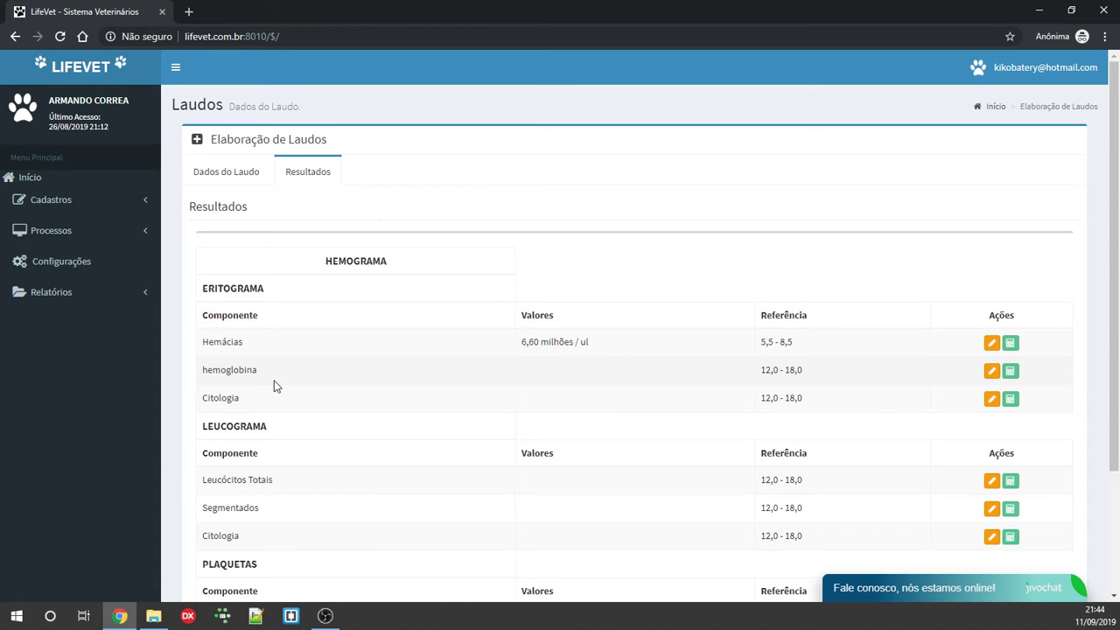
# Step: Record the hemoglobina result as 17,6 without a unit and save it
pyautogui.click(991, 370)
pyautogui.click(385, 202)
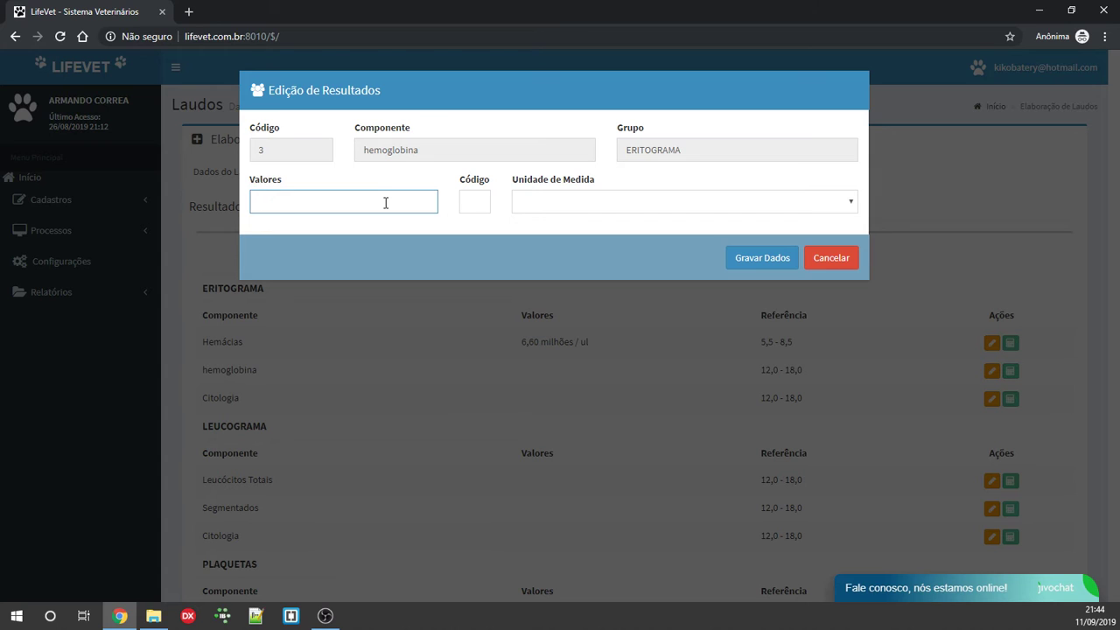
pyautogui.write('17,6')
pyautogui.click(754, 259)
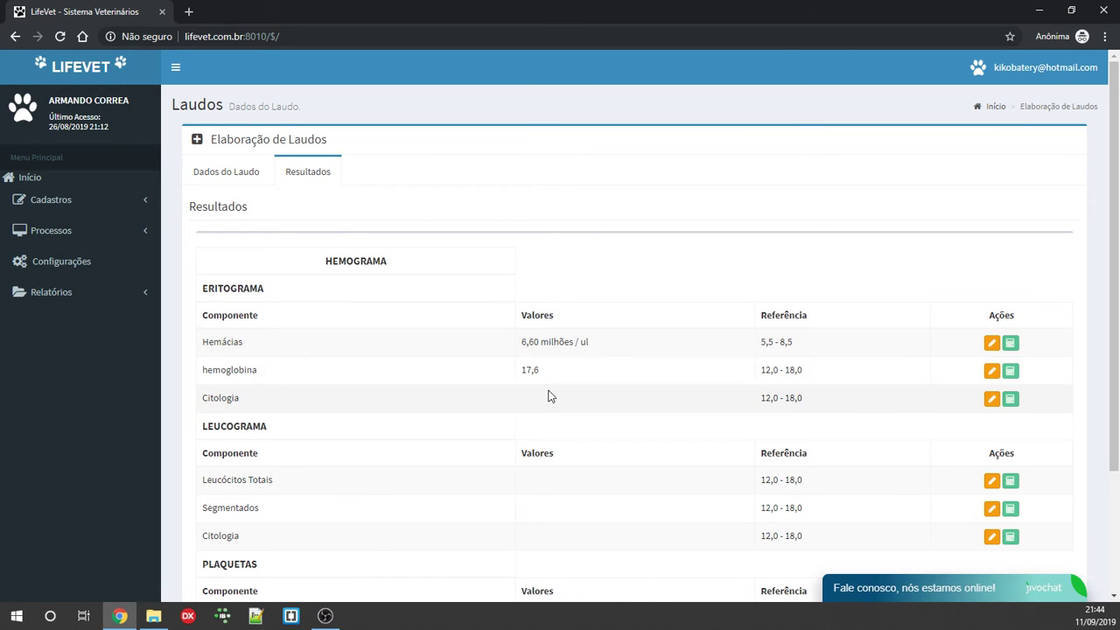
# Step: Return to the report's main data and generate its printable PDF
pyautogui.scroll(-3, 587, 303)
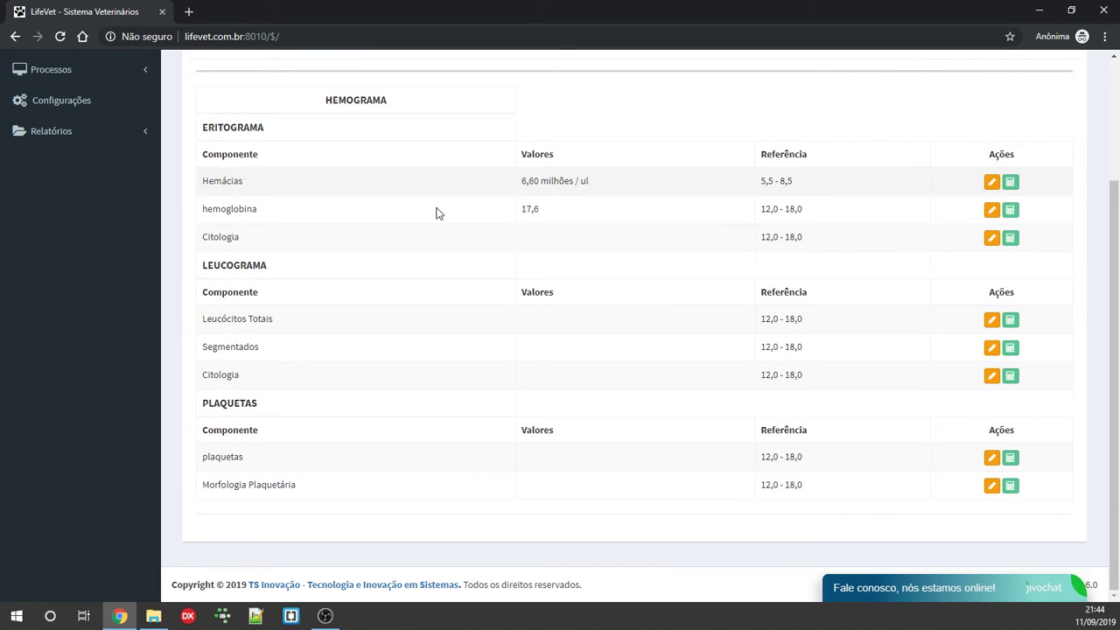
pyautogui.scroll(1, 857, 292)
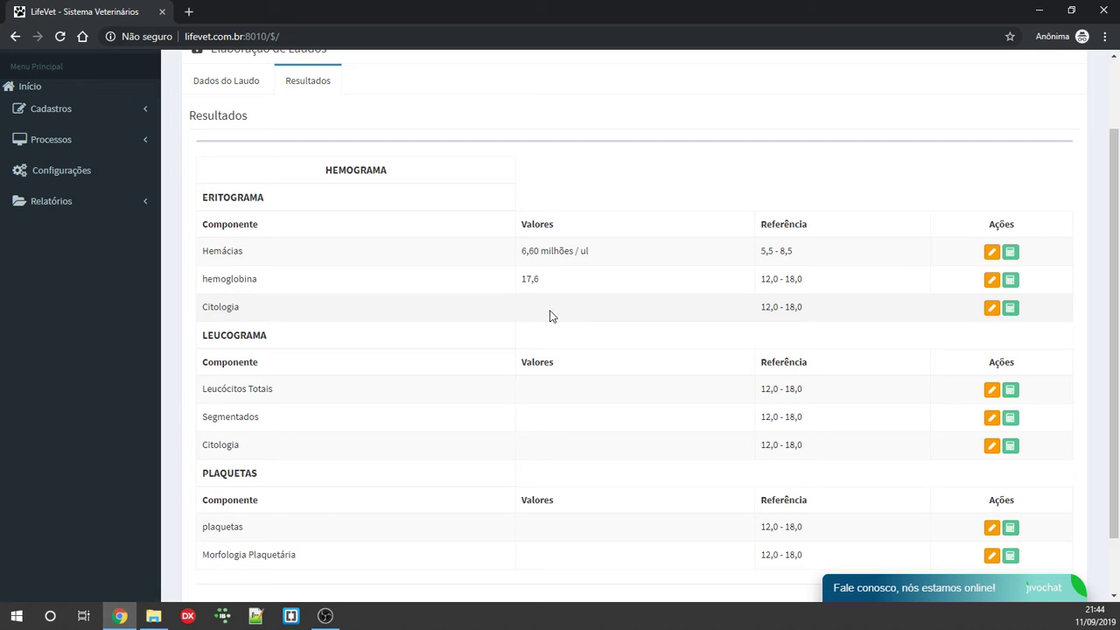
pyautogui.scroll(-1, 567, 295)
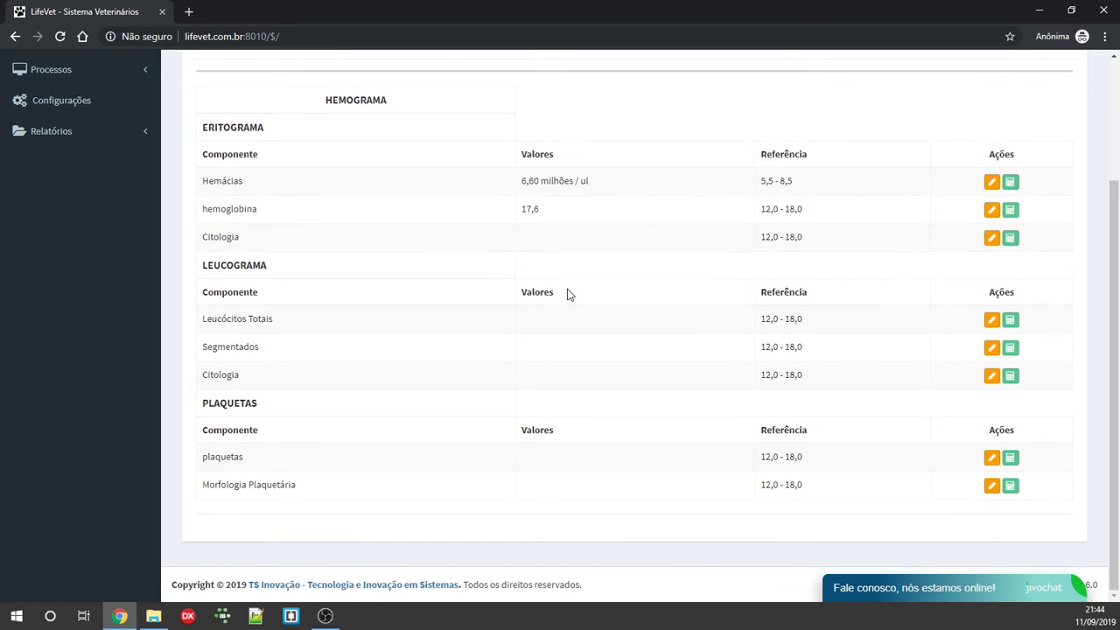
pyautogui.scroll(2, 567, 295)
pyautogui.click(225, 173)
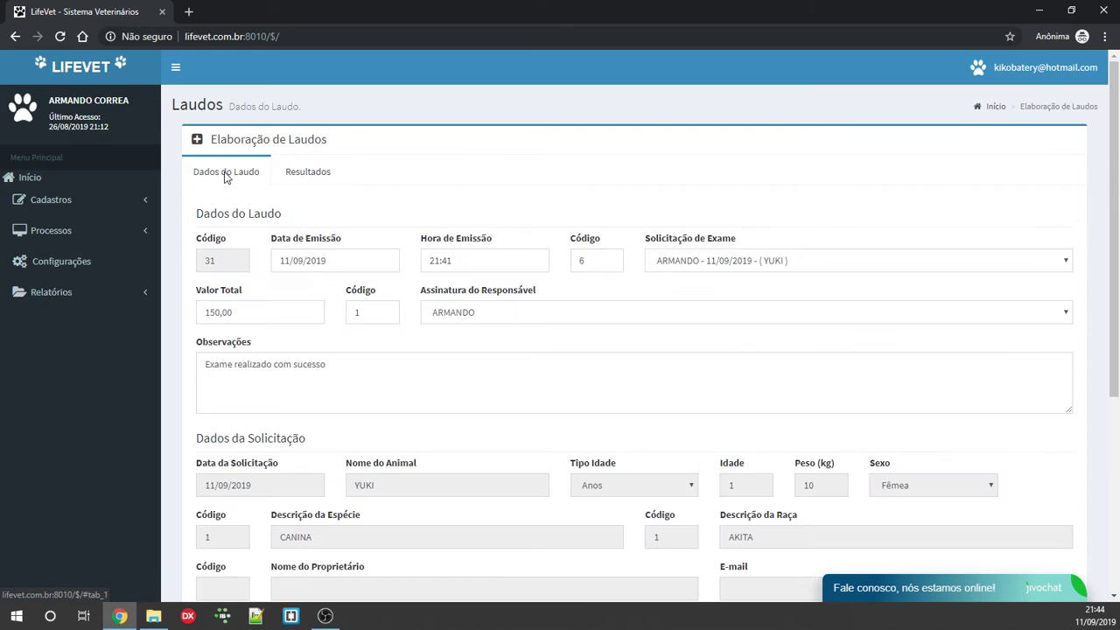
pyautogui.scroll(-4, 560, 227)
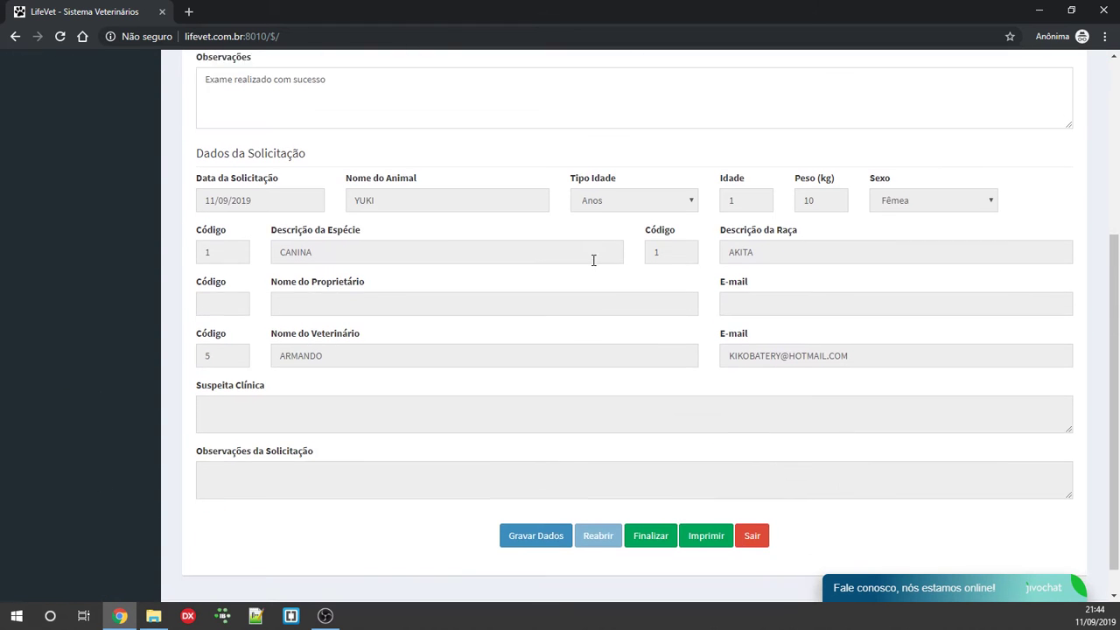
pyautogui.click(713, 507)
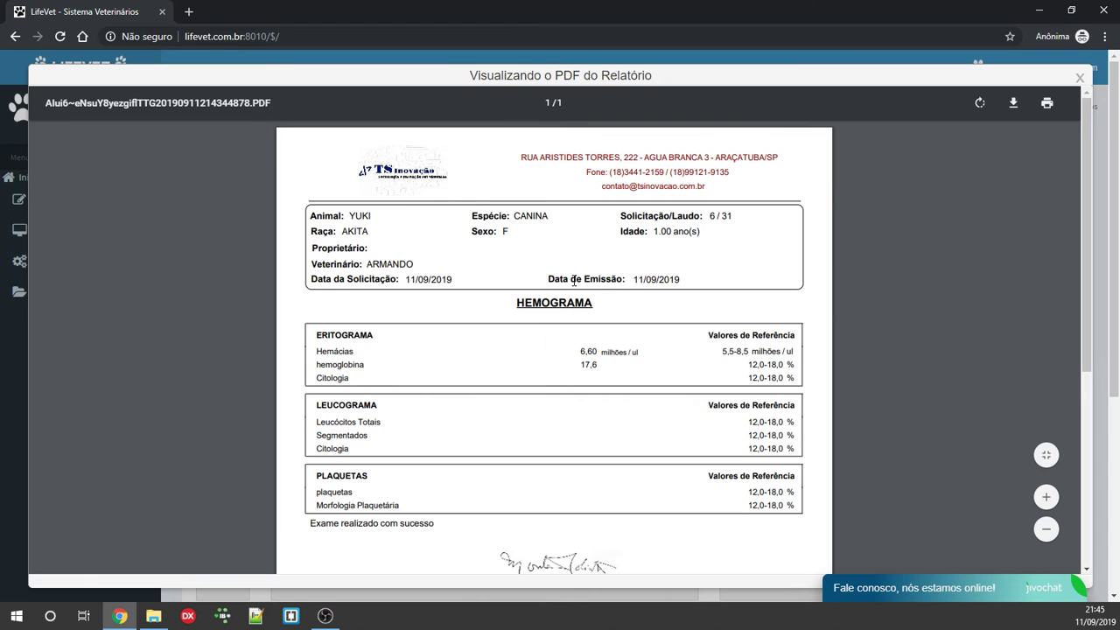
# Step: Examine the result values and the reference ranges with their units across the HEMOGRAMA groups in the PDF
pyautogui.scroll(-1, 644, 264)
pyautogui.scroll(-1, 644, 264)
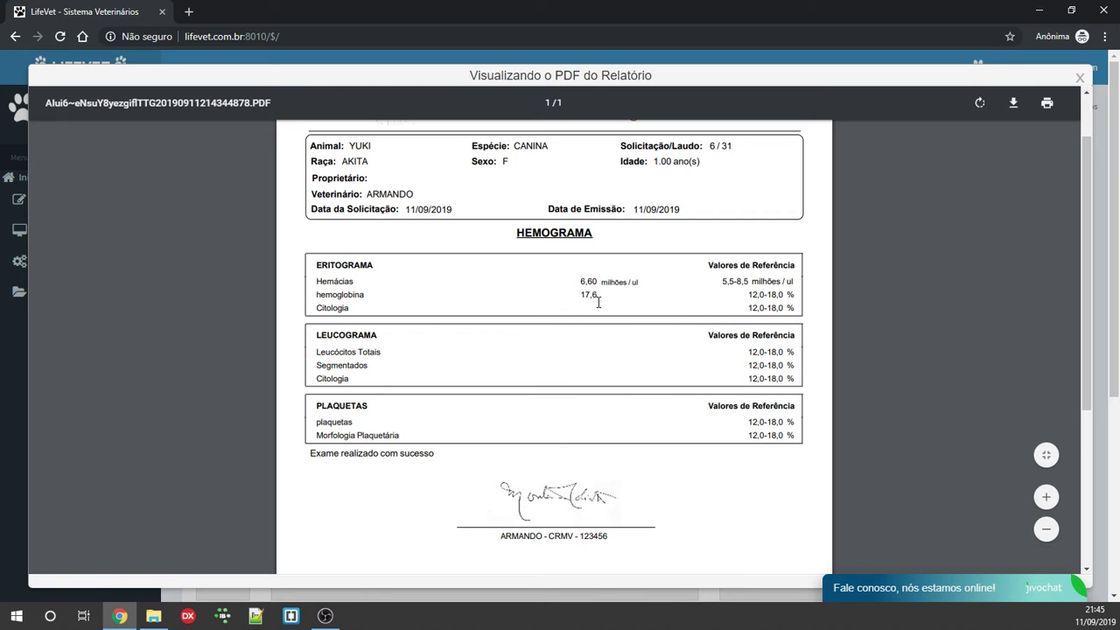
pyautogui.moveTo(580, 281)
pyautogui.mouseDown()
pyautogui.moveTo(643, 281)
pyautogui.moveTo(578, 296)
pyautogui.mouseUp()
pyautogui.click(620, 288)
pyautogui.click(735, 296)
pyautogui.moveTo(753, 281); pyautogui.dragTo(784, 308)
pyautogui.moveTo(785, 353); pyautogui.dragTo(792, 379)
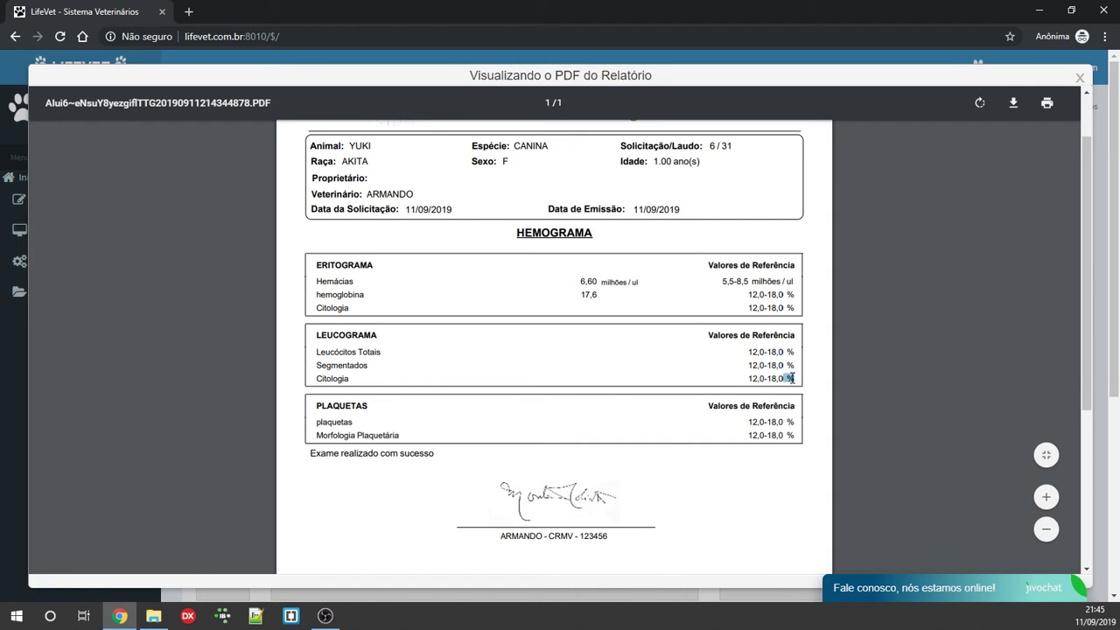
pyautogui.moveTo(779, 422); pyautogui.dragTo(785, 430)
pyautogui.click(785, 431)
# Step: Check the signature line and the observation text at the end of the PDF report and close the preview
pyautogui.scroll(-1, 513, 342)
pyautogui.scroll(-2, 538, 385)
pyautogui.scroll(1, 514, 315)
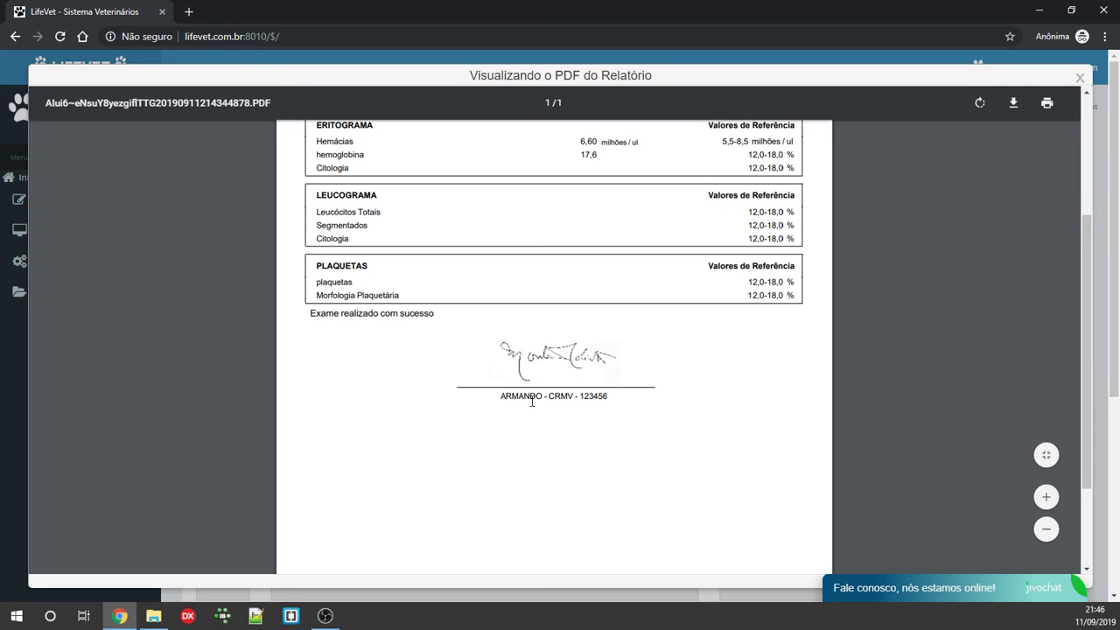
pyautogui.moveTo(611, 397); pyautogui.dragTo(501, 399)
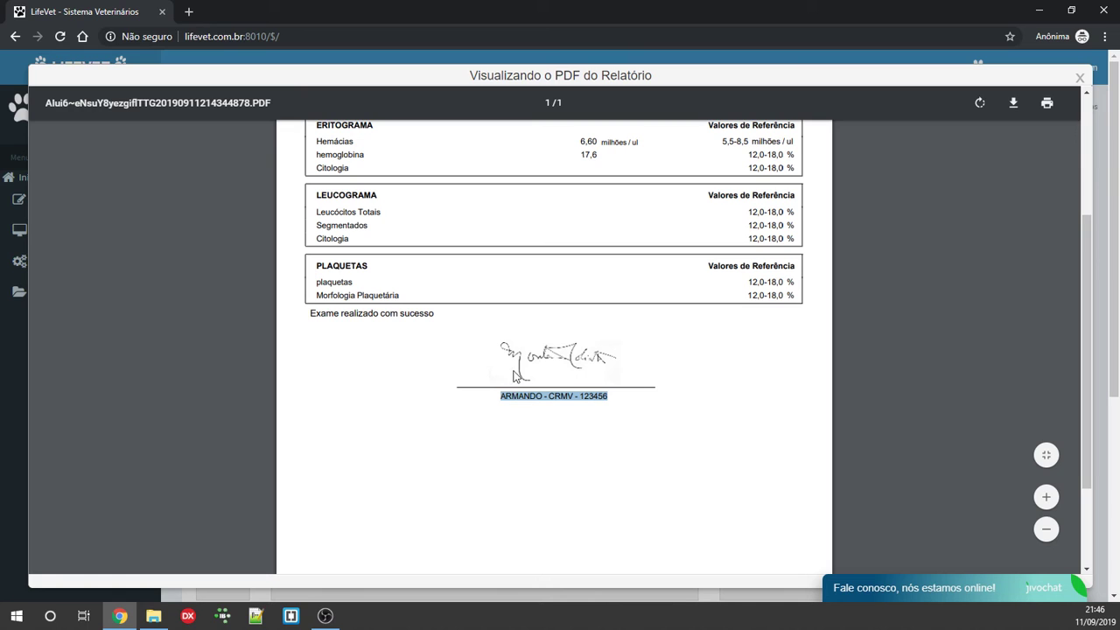
pyautogui.click(446, 322)
pyautogui.moveTo(308, 313); pyautogui.dragTo(461, 315)
pyautogui.scroll(-3, 575, 304)
pyautogui.scroll(-2, 574, 302)
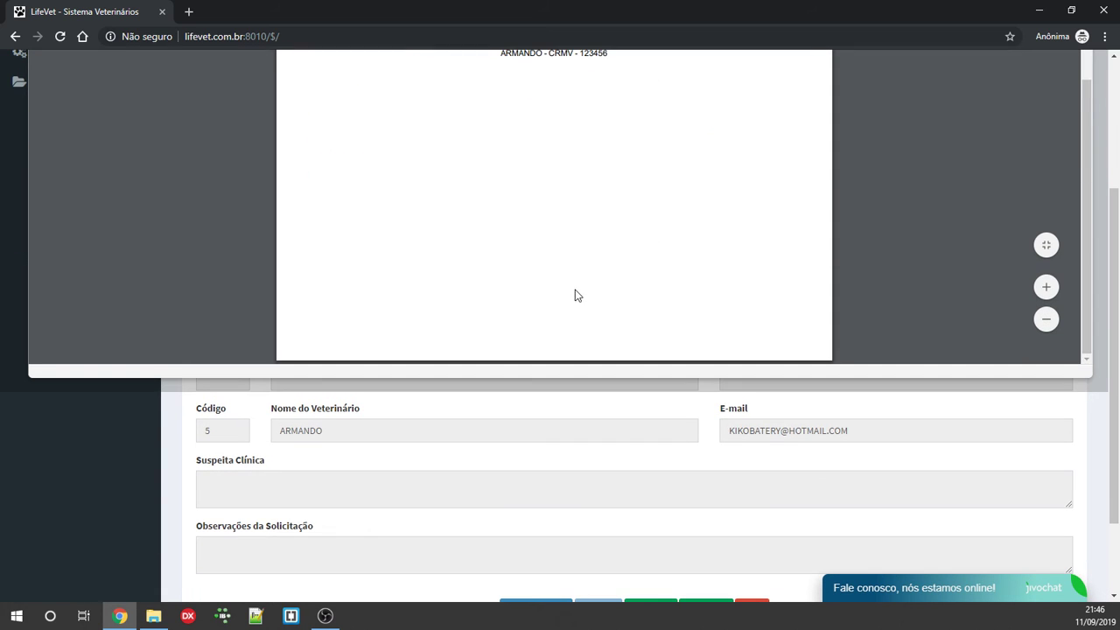
pyautogui.scroll(4, 575, 293)
pyautogui.scroll(3, 575, 289)
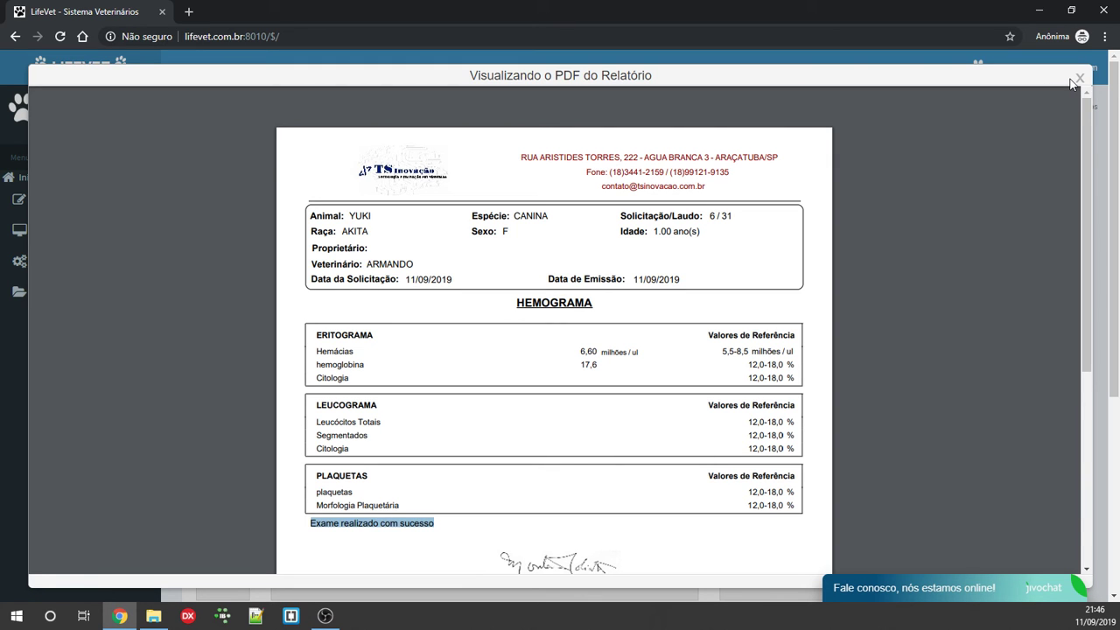
pyautogui.click(1074, 81)
pyautogui.scroll(-4, 632, 373)
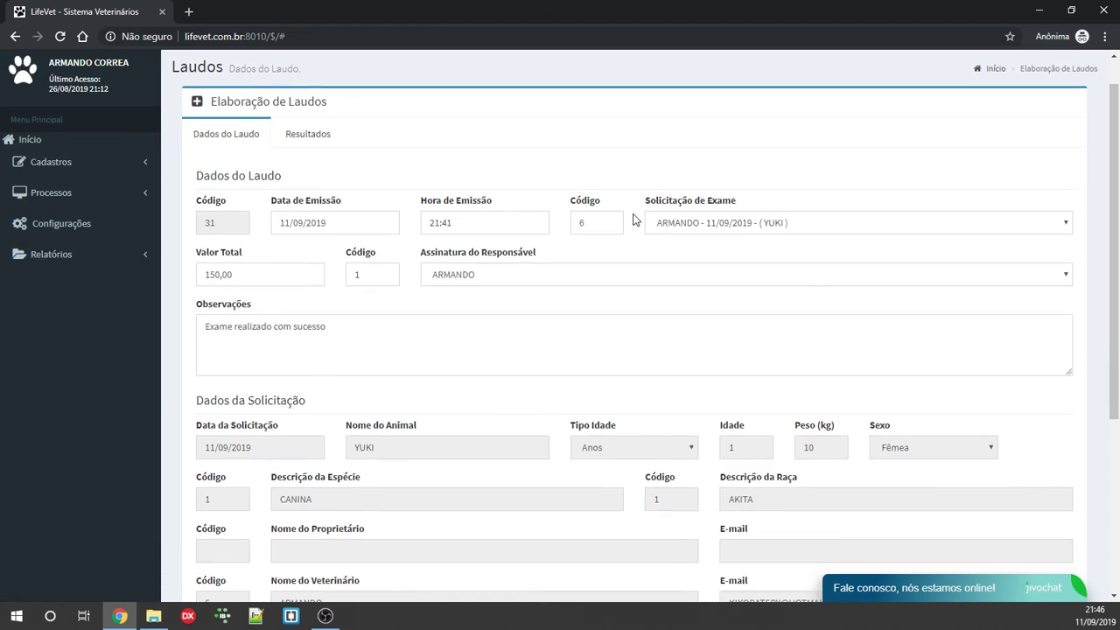
pyautogui.click(659, 506)
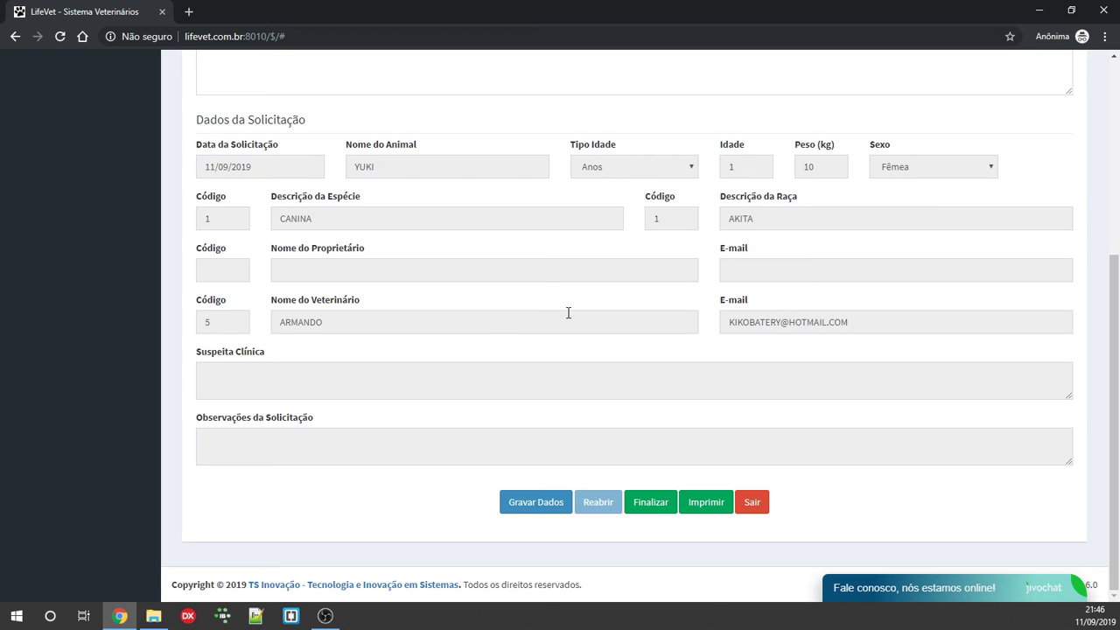
pyautogui.scroll(4, 568, 312)
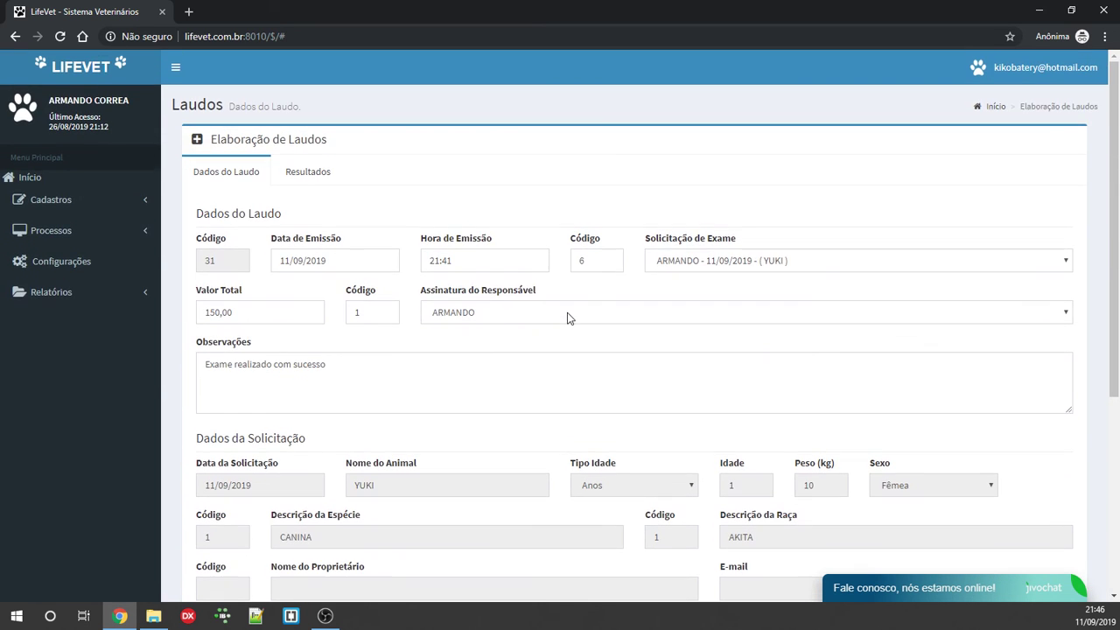